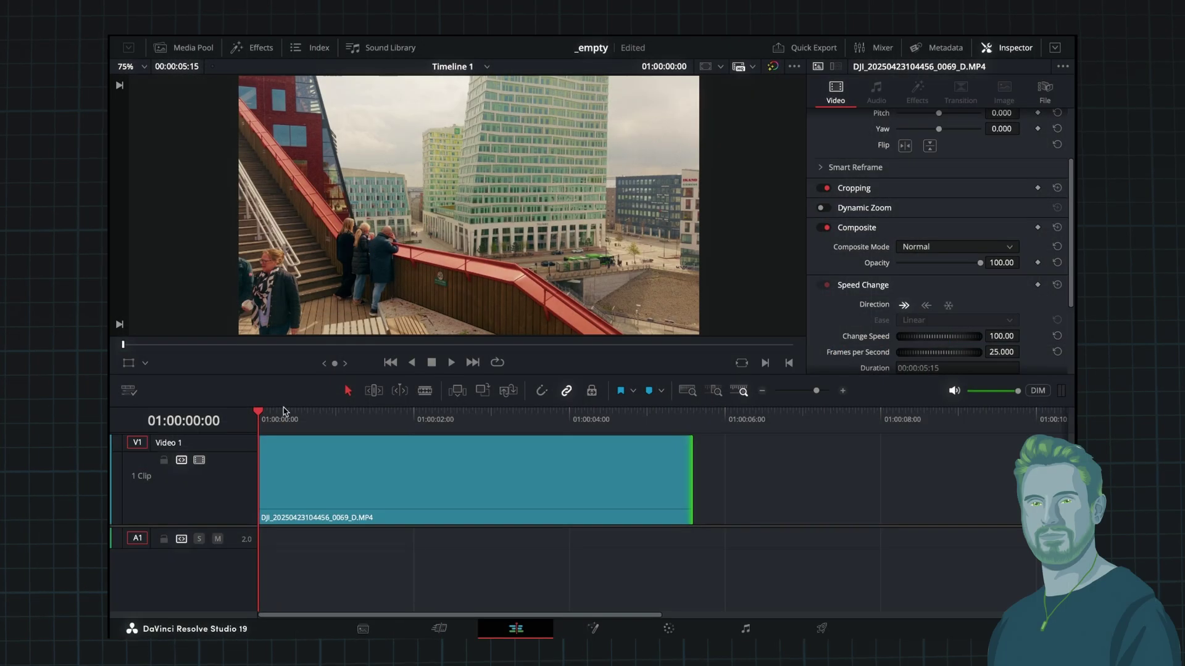
Reduce the height of the Video 1 track and open the DJI clip on the Fusion page
drag(265, 422, 474, 424)
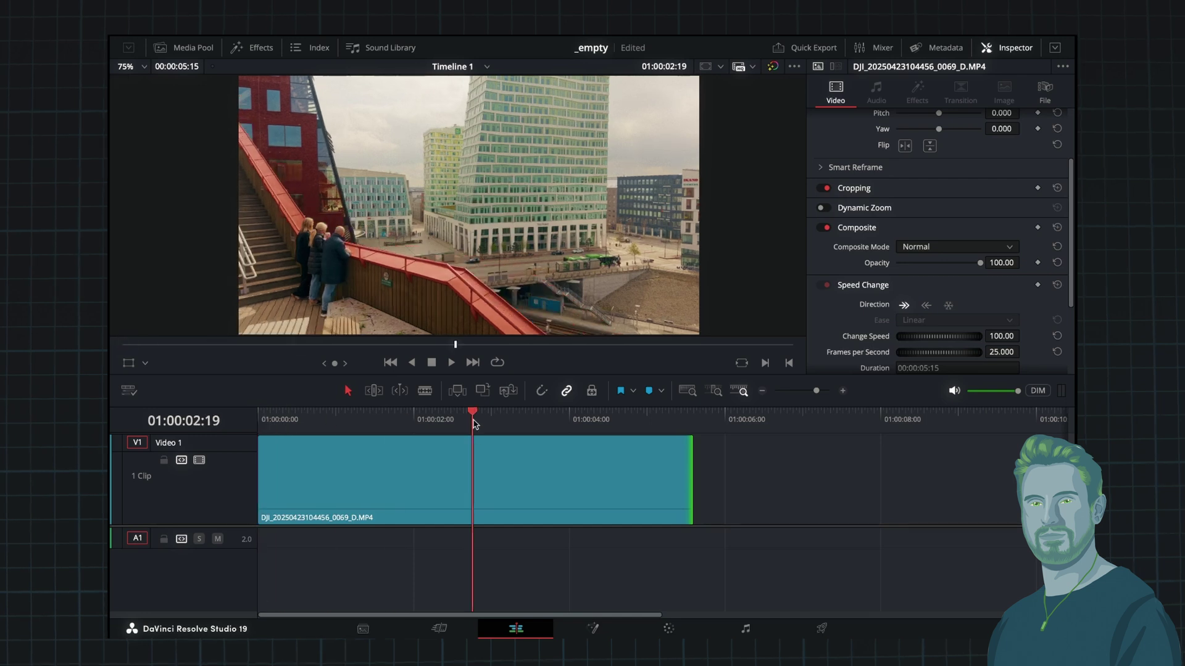
drag(238, 436, 235, 478)
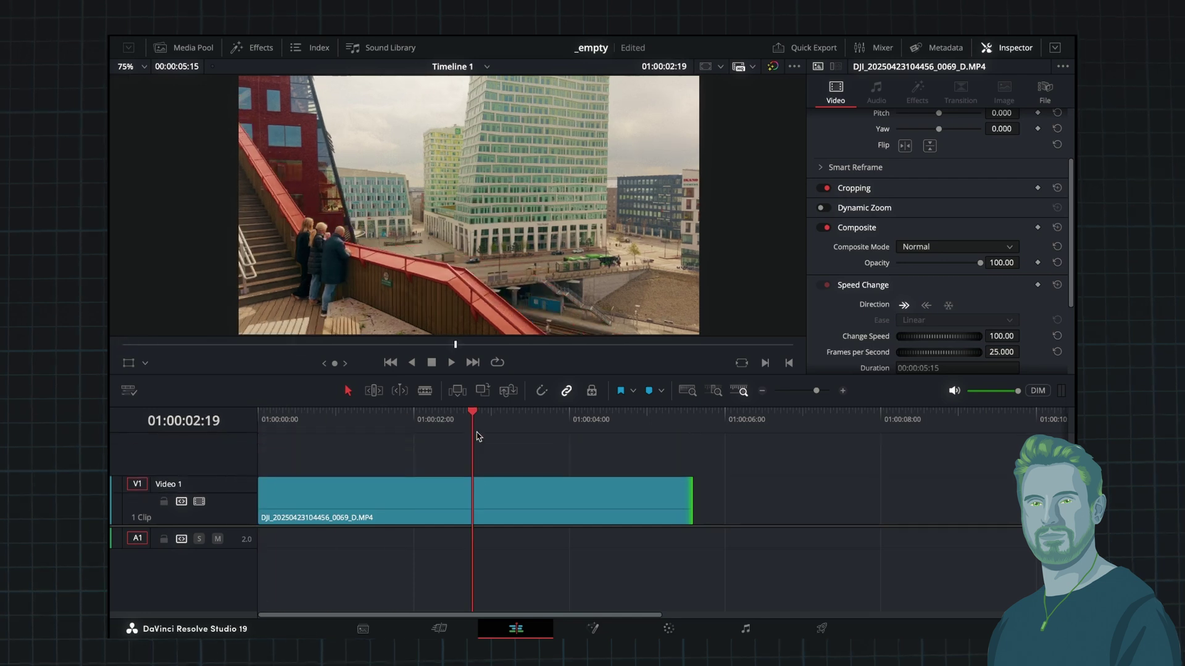
drag(478, 423, 487, 470)
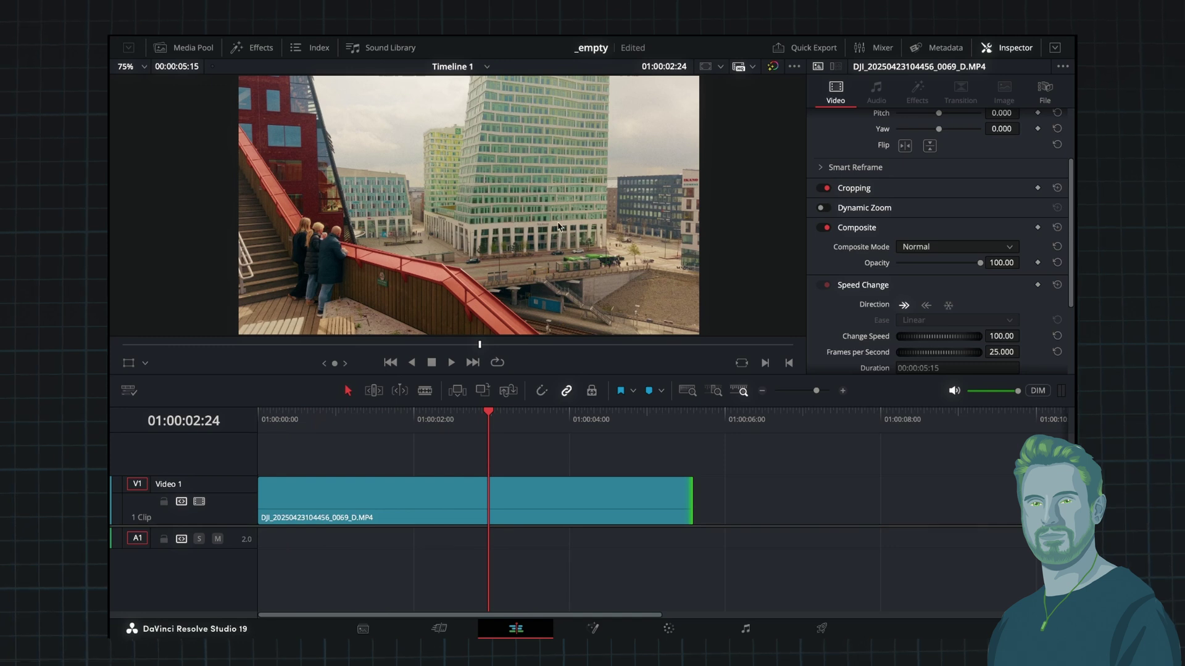
drag(479, 429, 423, 407)
click(435, 491)
key(shift+5)
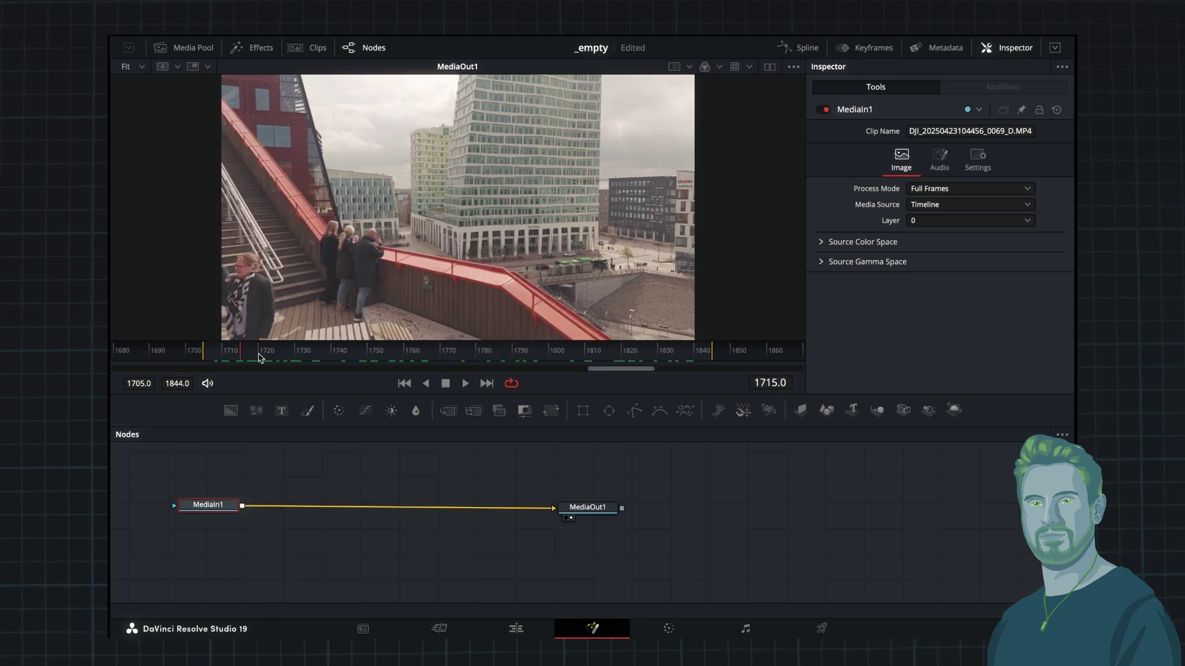
Add a Camera Tracker node directly after MediaIn1 in the node graph
drag(259, 358, 229, 361)
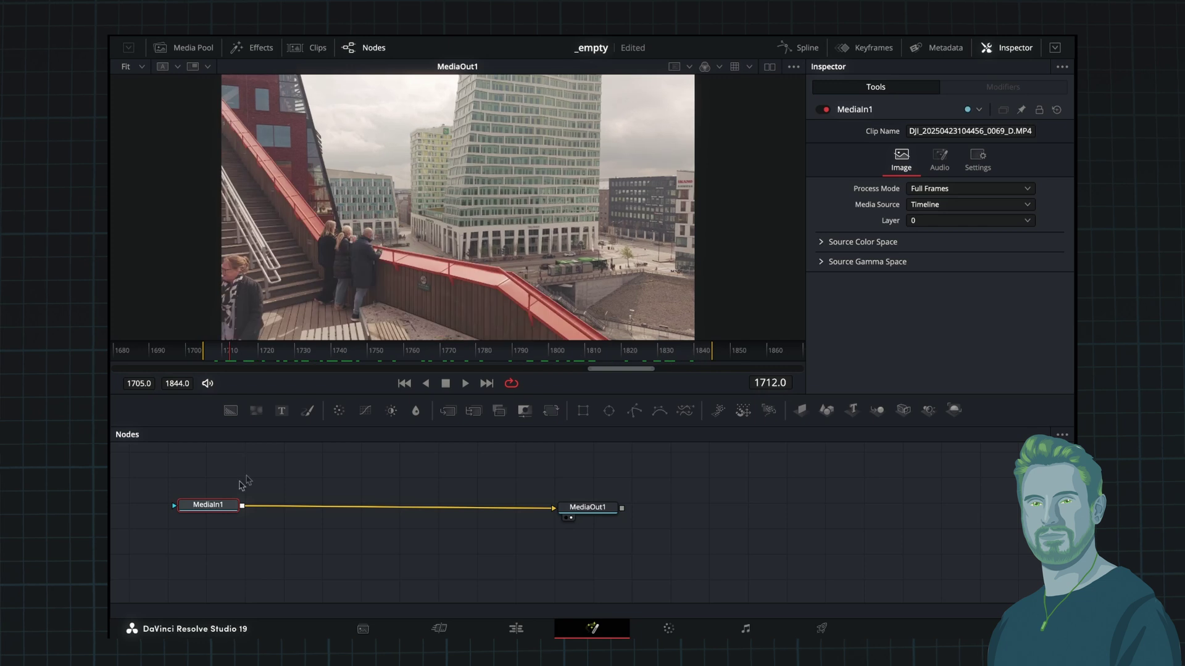
drag(226, 497, 228, 497)
key(shift+space)
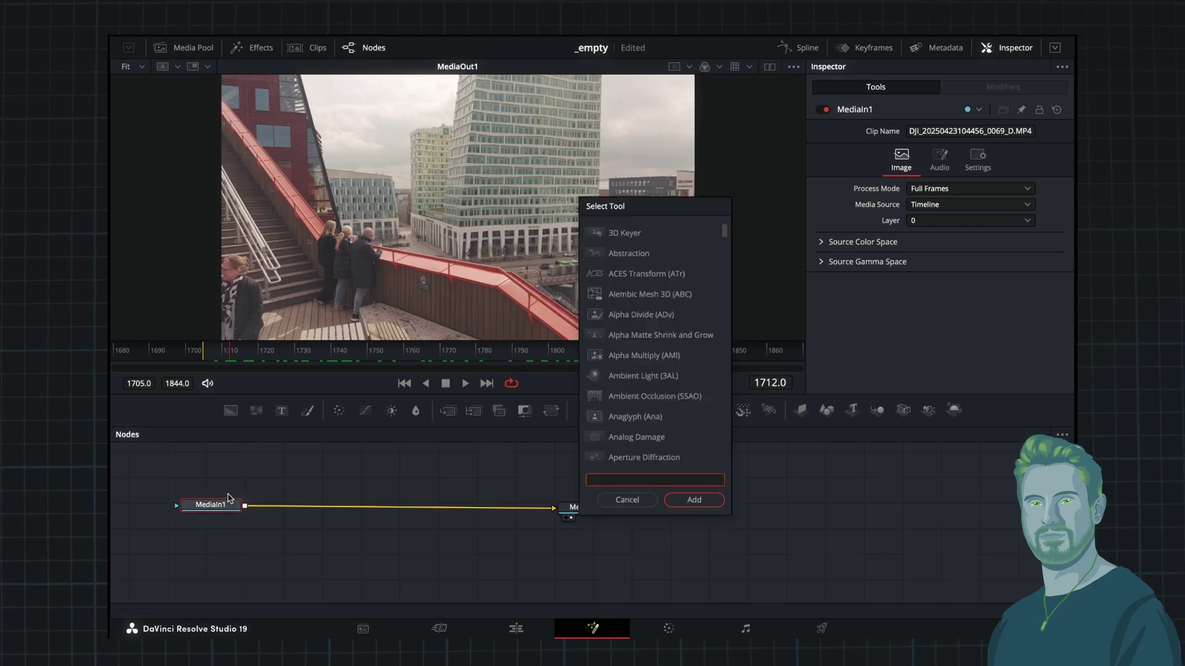
text(track)
key(Up)
key(Up)
key(Up)
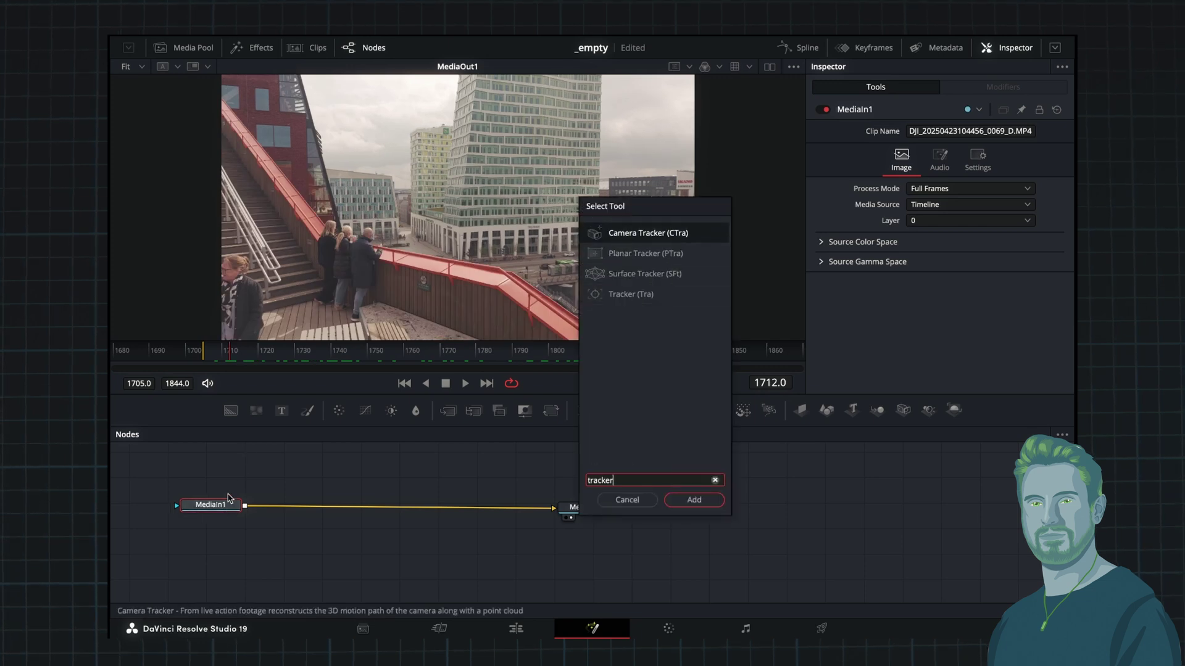
key(Return)
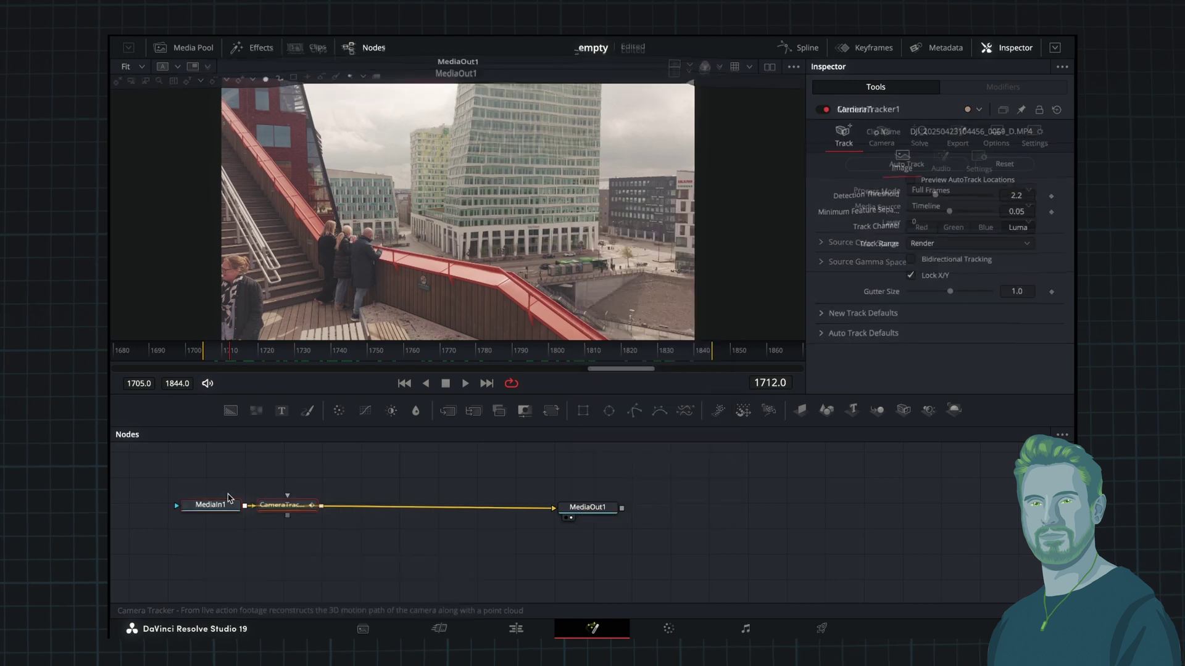
Space out the CameraTracker1 and MediaOut1 nodes along the connection from MediaIn1
drag(302, 501, 331, 508)
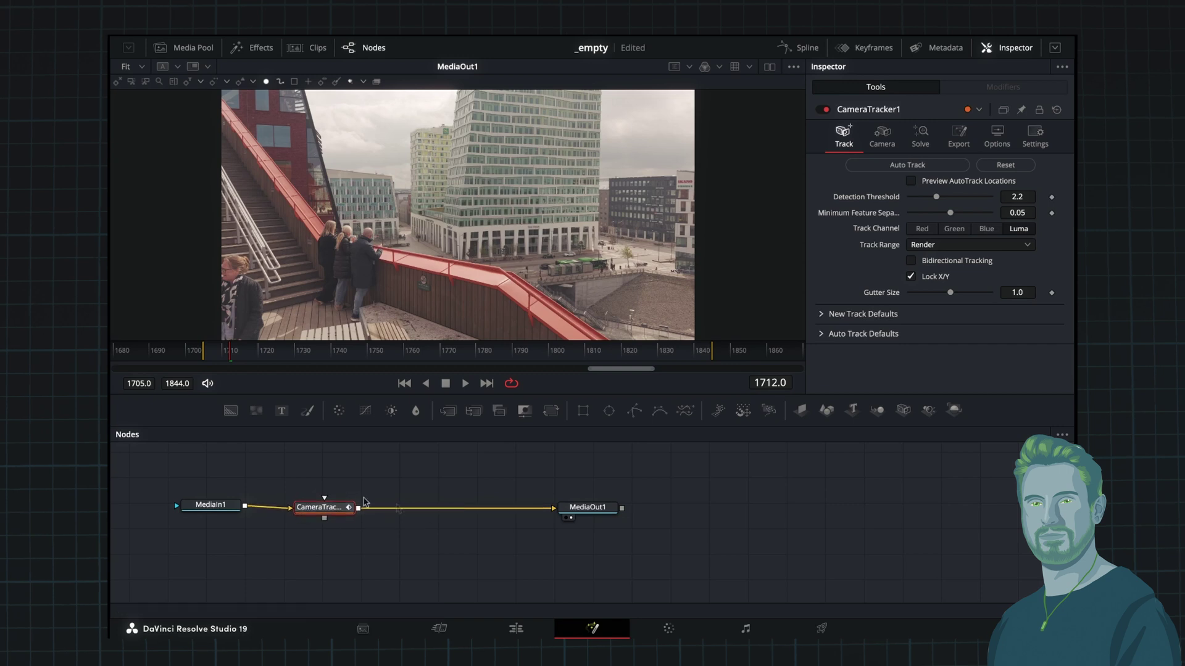
drag(591, 509, 670, 510)
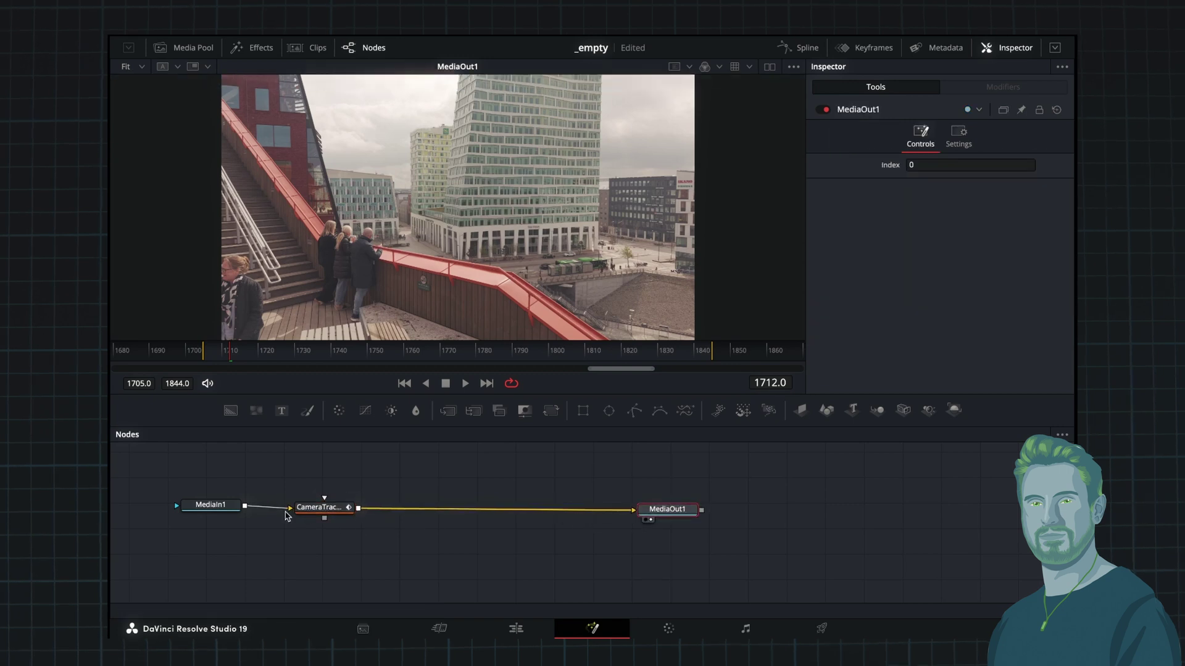
drag(318, 507, 335, 502)
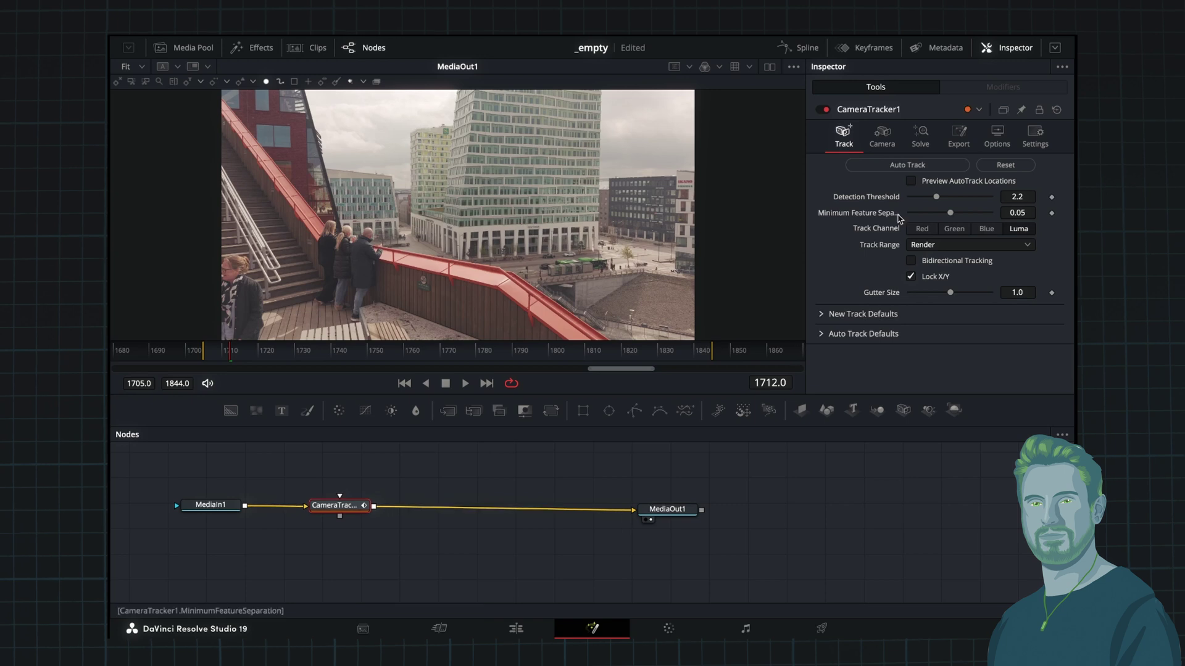
Auto-track the clip with the default tracking settings and save the project
click(908, 167)
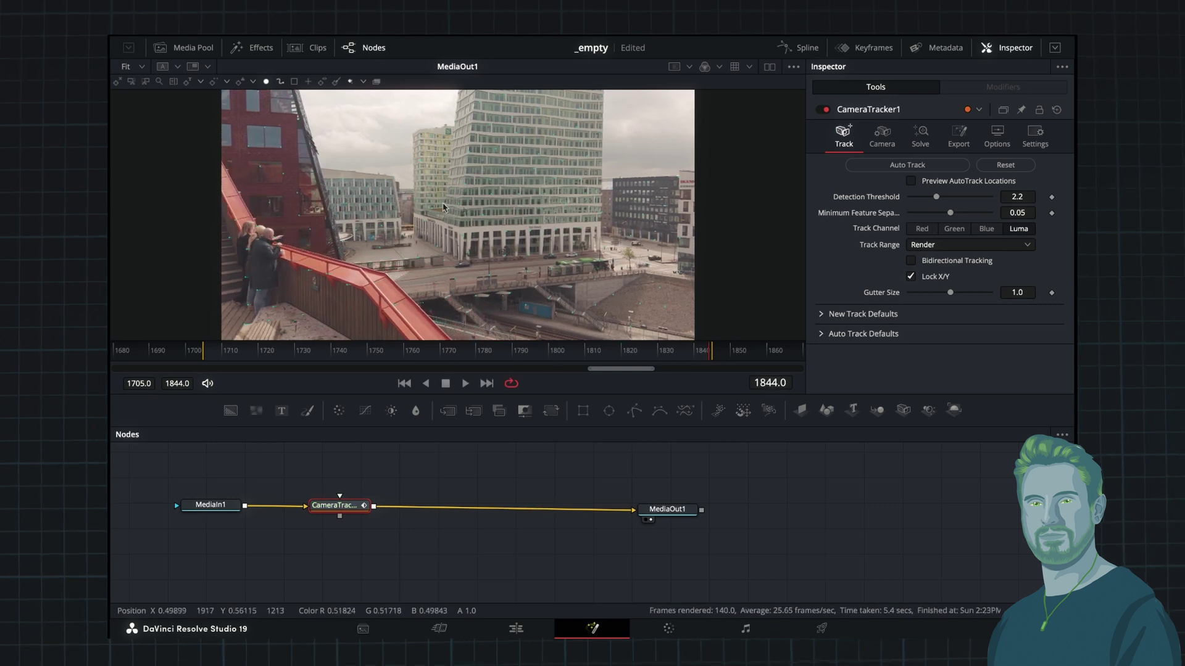
key(ctrl+s)
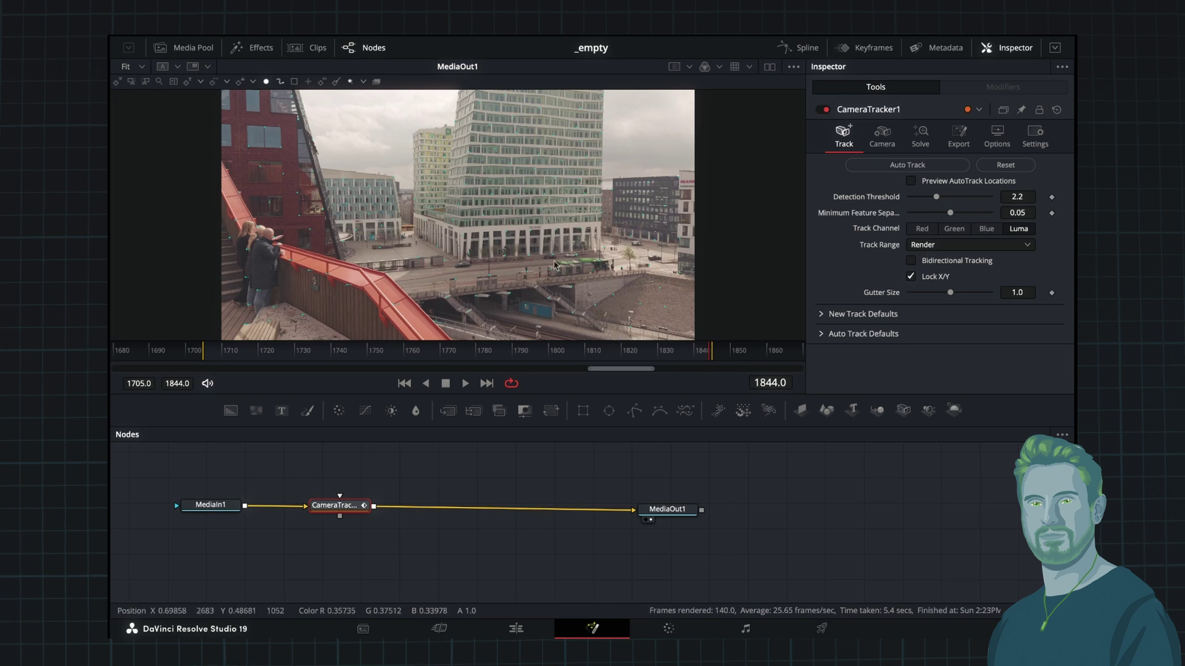
Set the Camera Tracker's film gate to HD 16:9 and its focal length to 24 mm
click(882, 137)
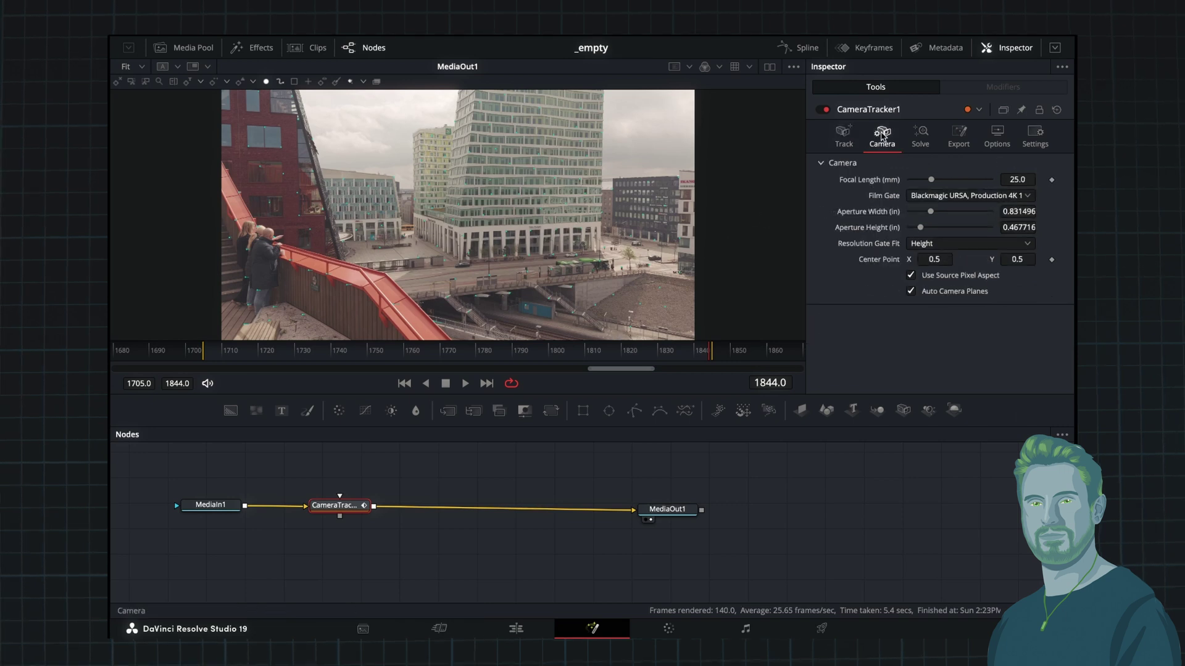
click(961, 196)
click(953, 285)
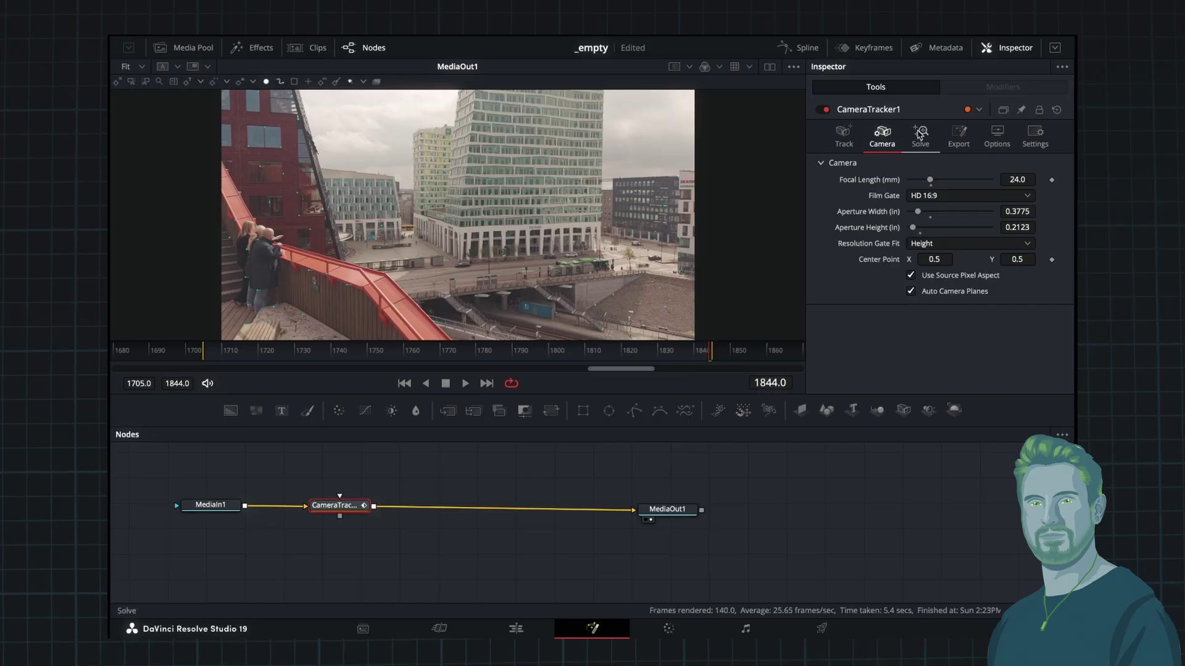
Solve the camera motion from the tracked points and export the solve as a 3D scene of nodes
click(920, 135)
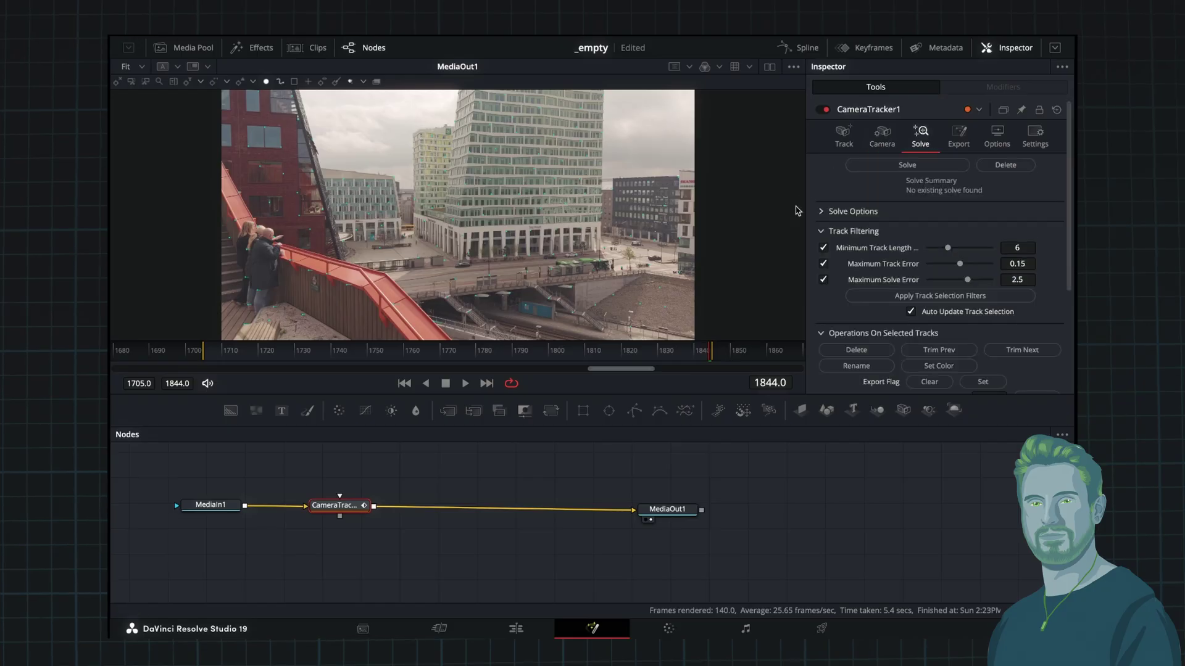
click(908, 166)
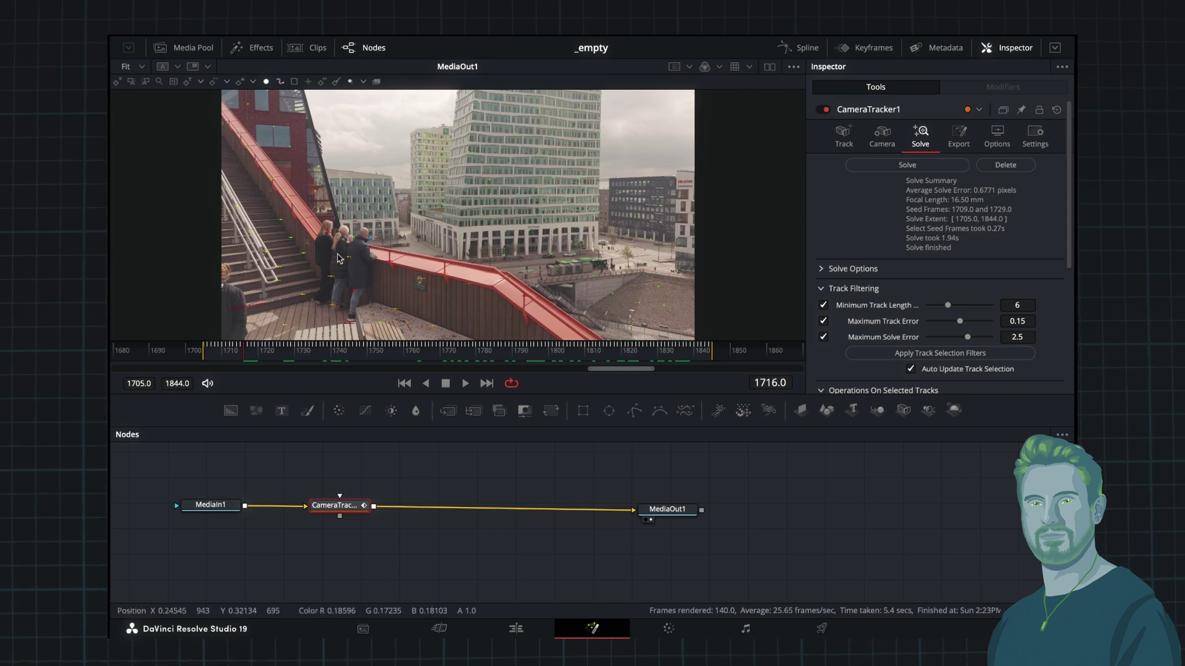
click(958, 135)
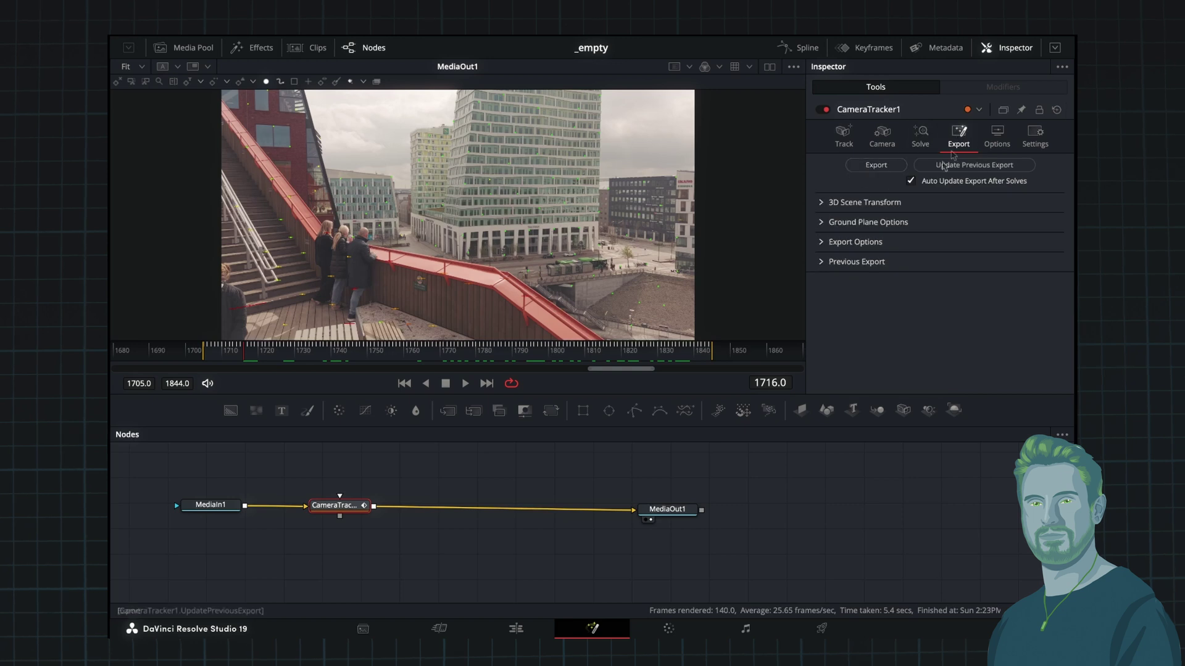
click(876, 164)
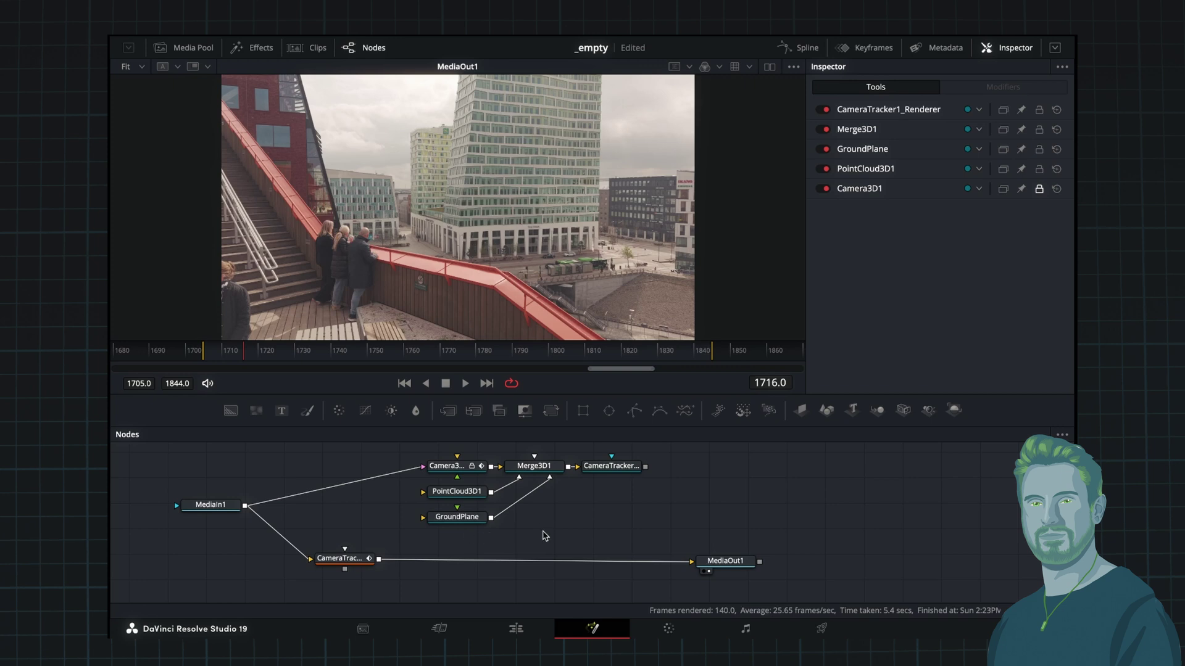
Delete the PointCloud3D1 and GroundPlane nodes and reposition the remaining camera, merge and renderer nodes
drag(521, 539, 486, 501)
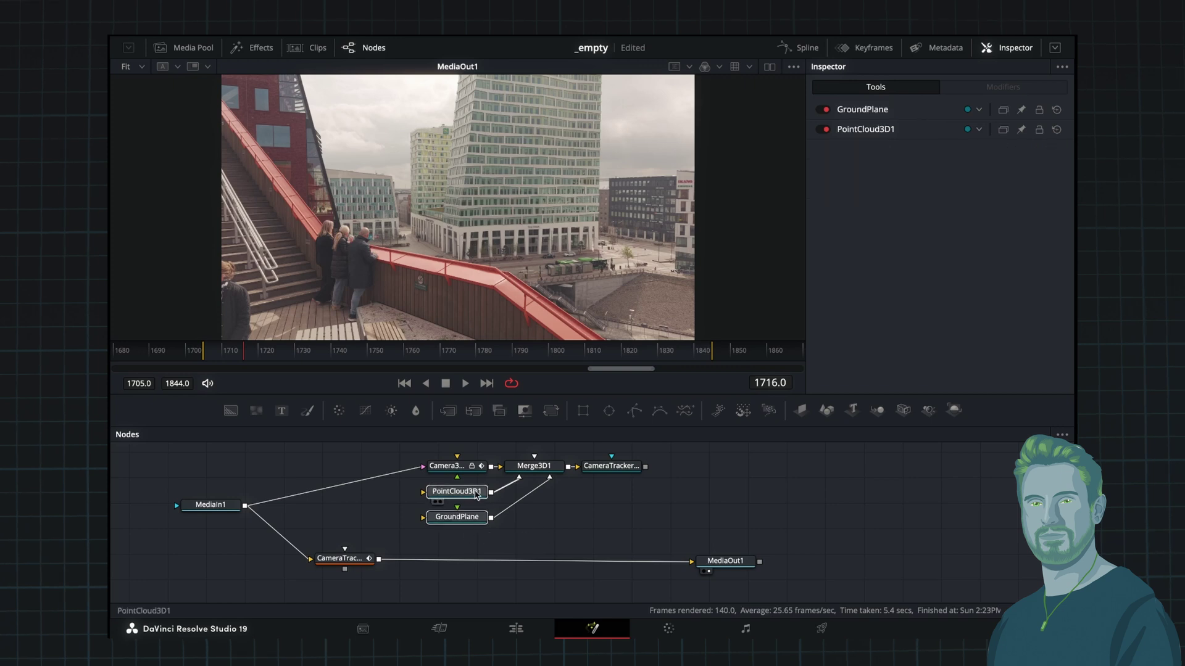
key(Delete)
drag(656, 492, 426, 477)
click(615, 522)
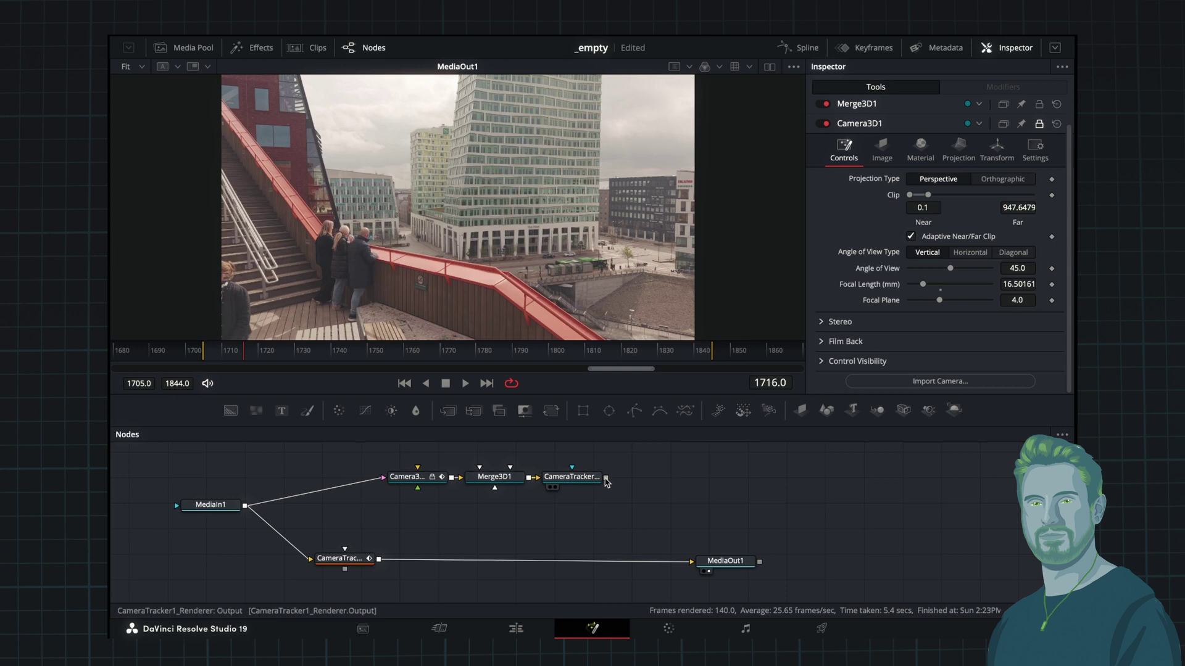
Connect the CameraTracker1_Renderer output to MediaOut1 and delete the CameraTracker1 node
mouse_move(606, 482)
mouse_down()
mouse_move(696, 563)
mouse_move(591, 480)
mouse_up()
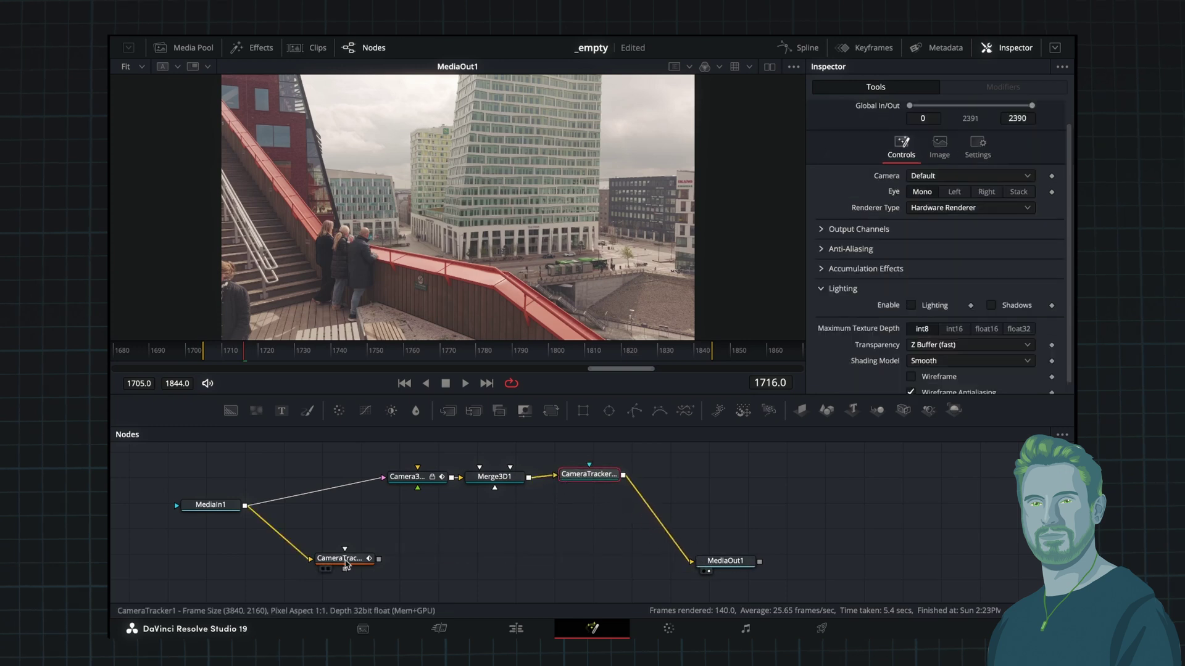
drag(346, 565, 401, 539)
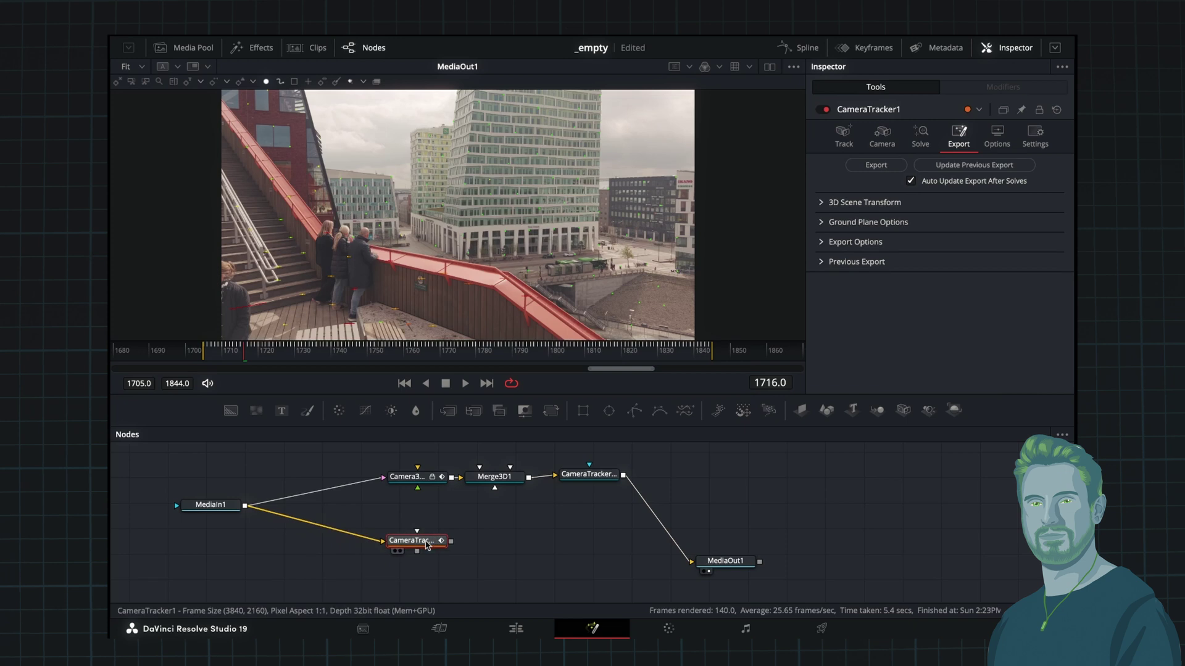
key(Delete)
Arrange the MediaIn1, Camera3D1, Merge3D1 and renderer nodes into a tidy chain leading to MediaOut1
click(195, 507)
drag(194, 507, 185, 491)
drag(620, 467, 380, 517)
click(497, 487)
drag(549, 515, 557, 519)
drag(458, 516, 470, 518)
click(378, 515)
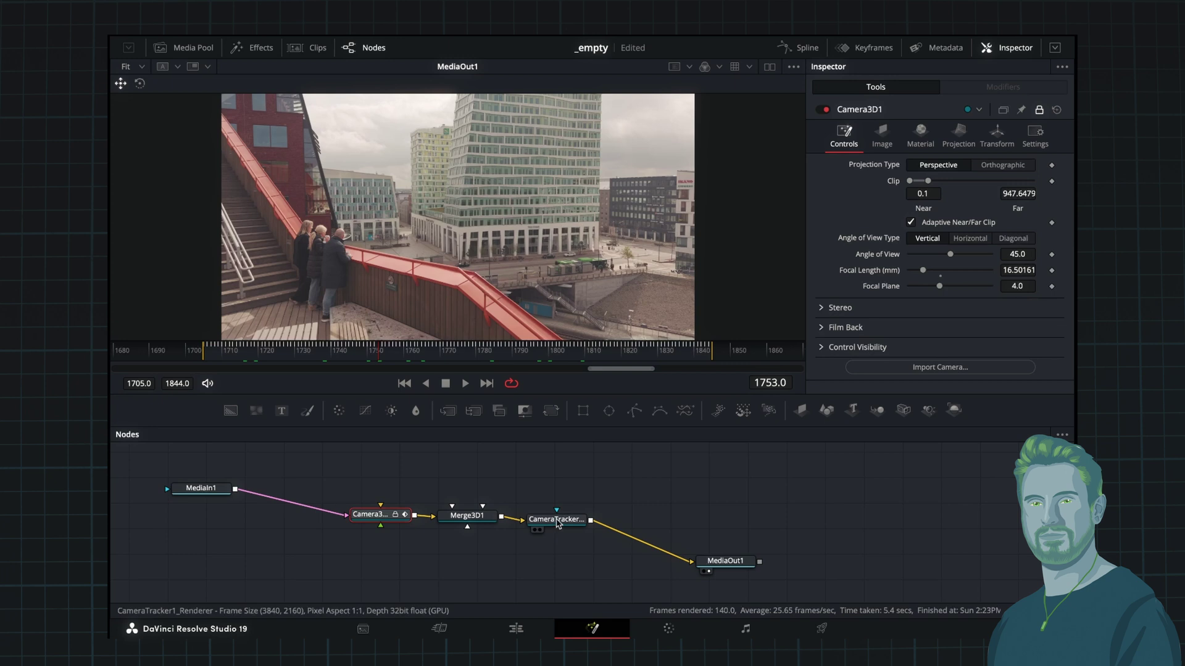
drag(555, 520, 569, 517)
drag(380, 514, 377, 519)
click(478, 521)
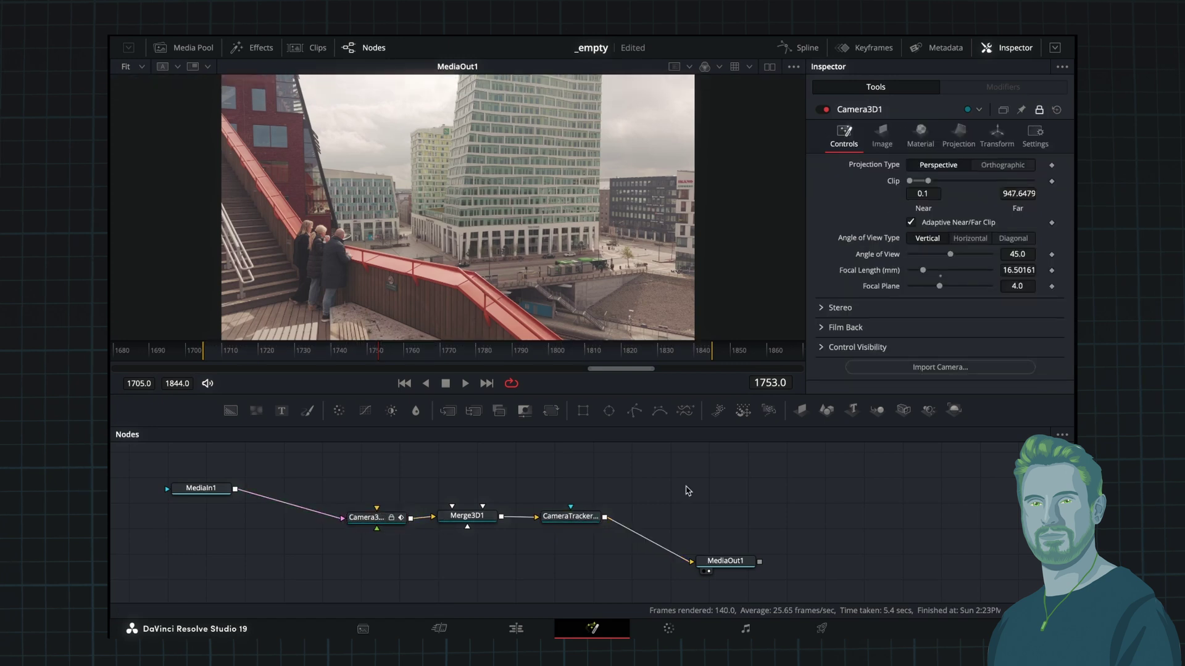
Add a Text3D node, connect it to Merge3D1 and place it above the merge node
click(854, 412)
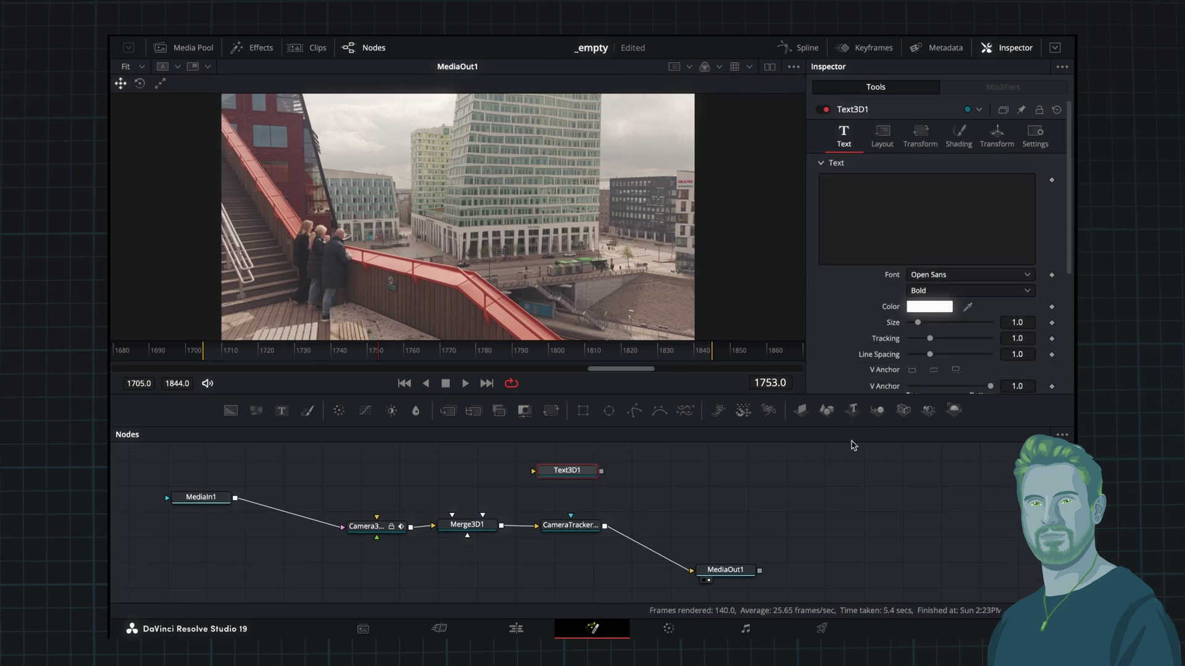
drag(579, 476, 479, 528)
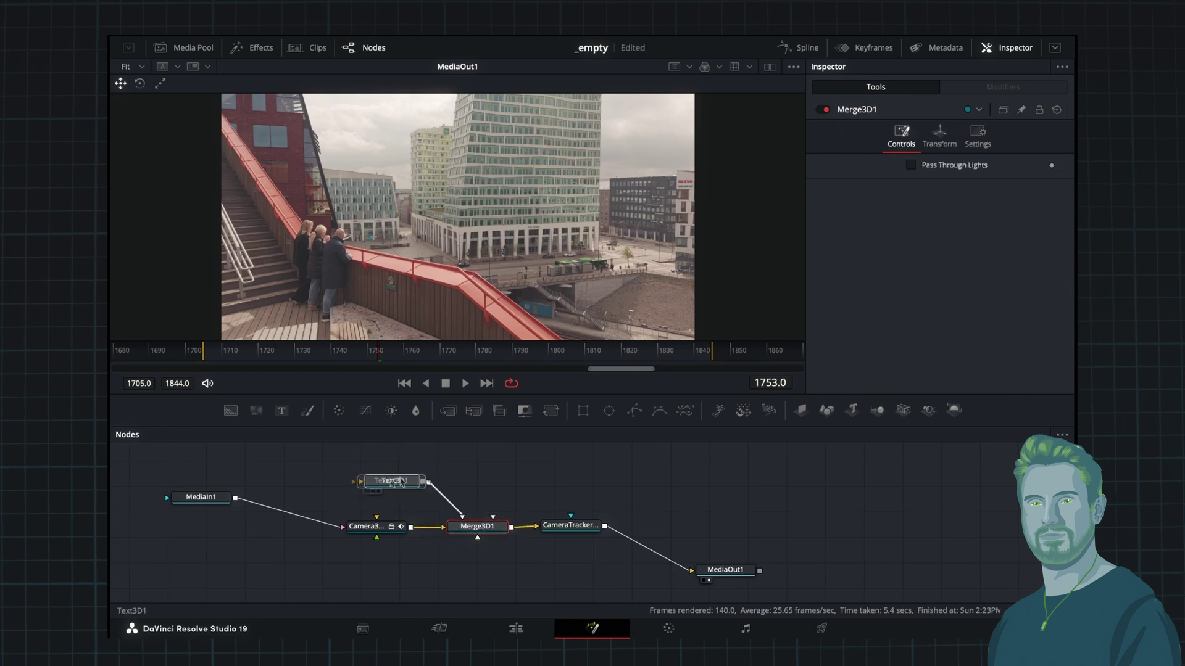
drag(386, 481, 436, 480)
Enter "Hey Watch Me" and "Float" on two lines as the 3D text and set its size to 0.6
click(922, 224)
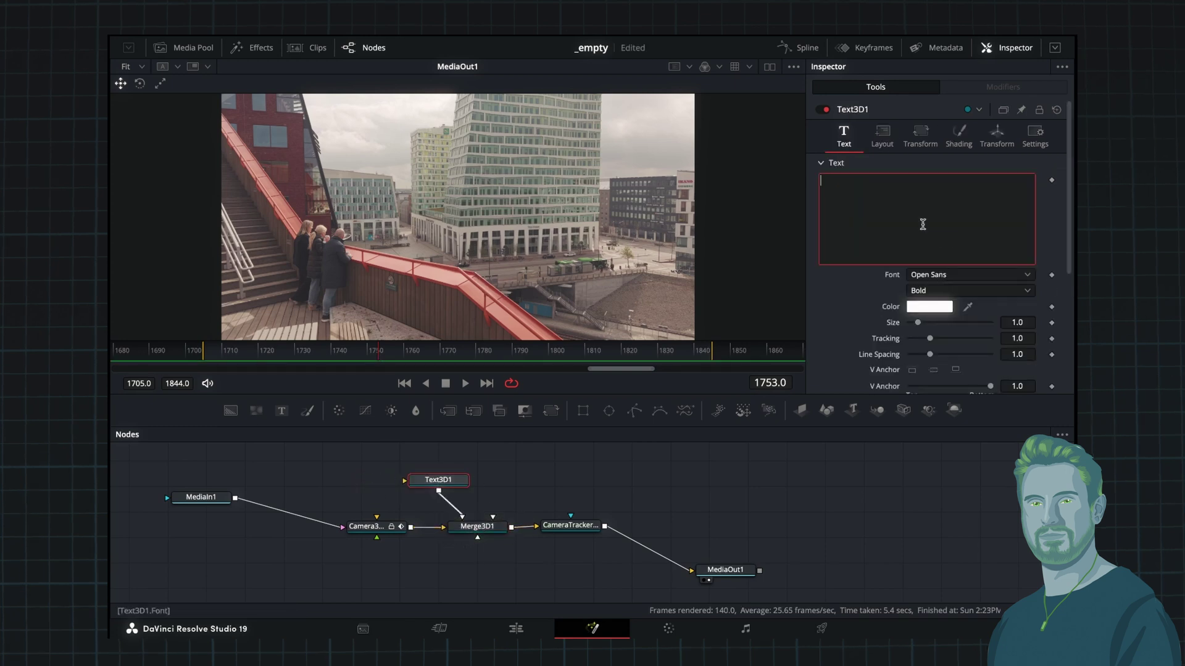
text(Hey Watch m)
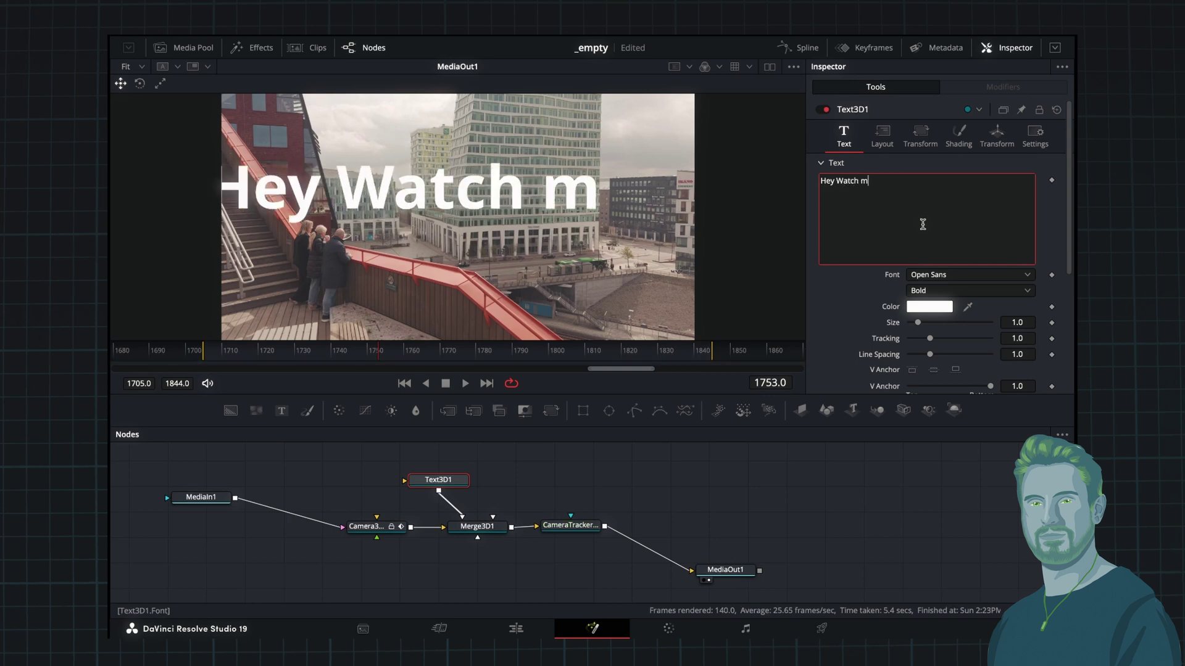
text(E)
key(BackSpace)
key(BackSpace)
text(Me)
key(Return)
text(Float)
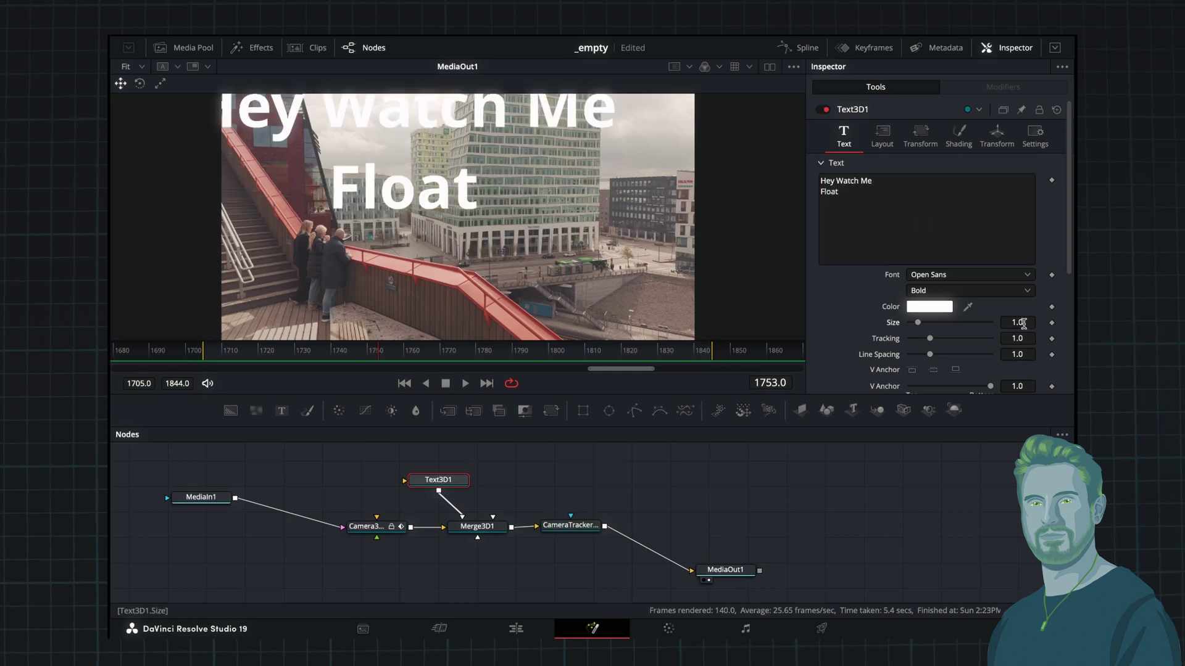
drag(1022, 323, 1005, 323)
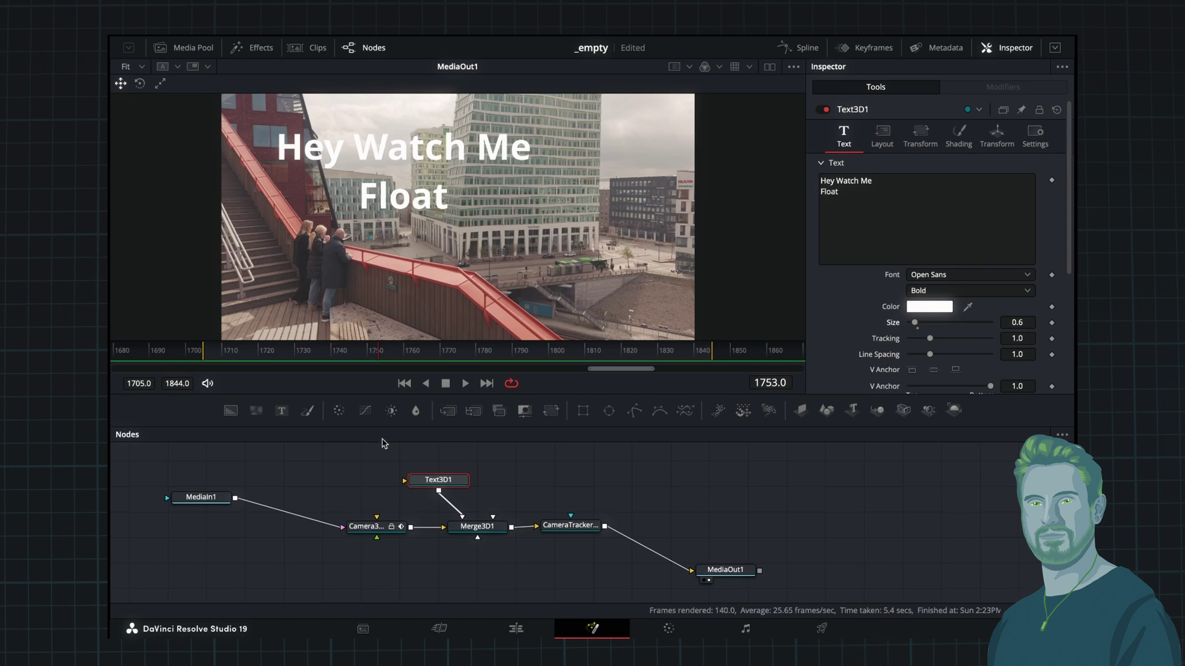
Set the 3D text's Z translation to -8.07 and check how it tracks across the clip
drag(259, 353, 294, 359)
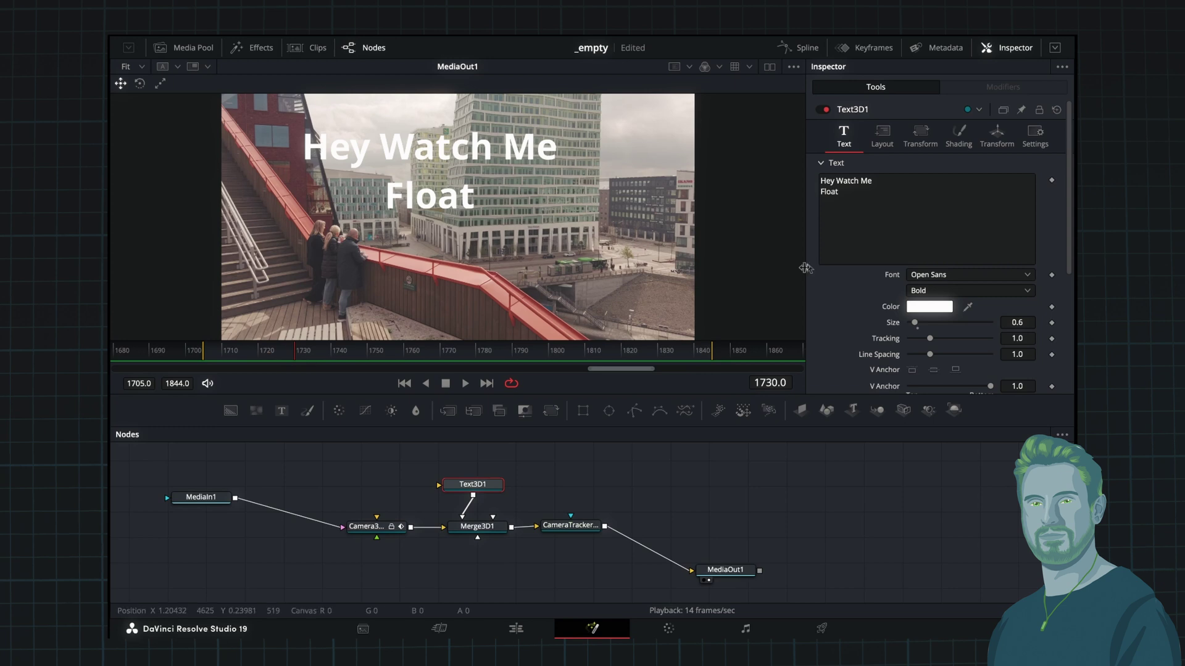
click(996, 132)
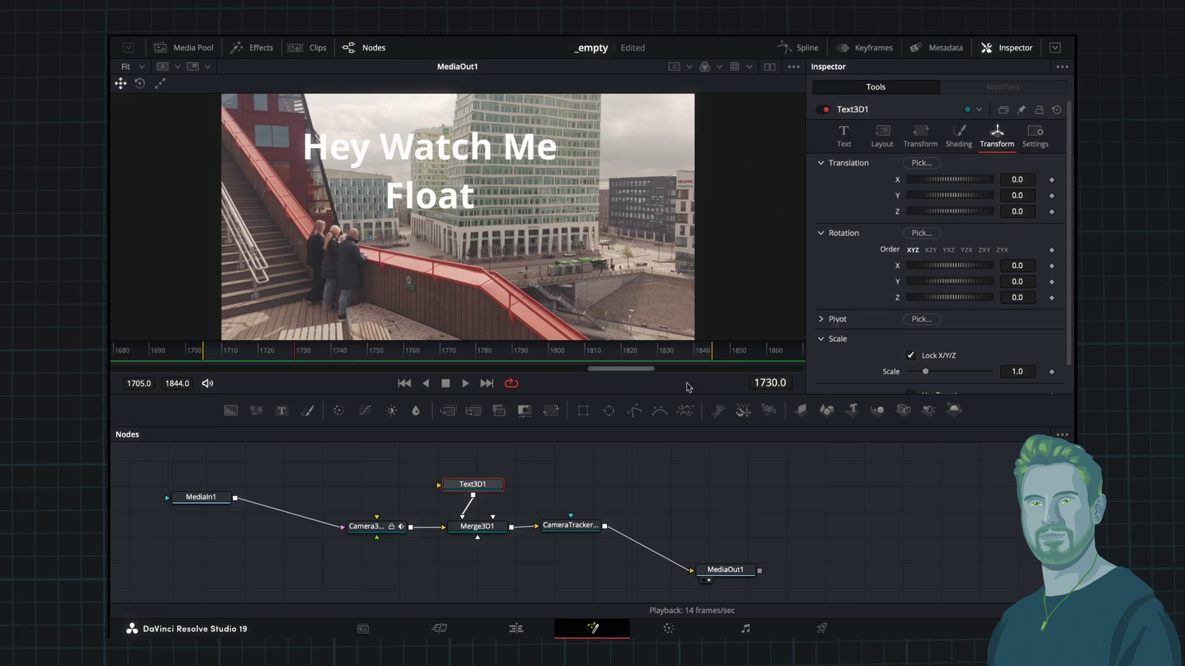
drag(1018, 213, 1018, 213)
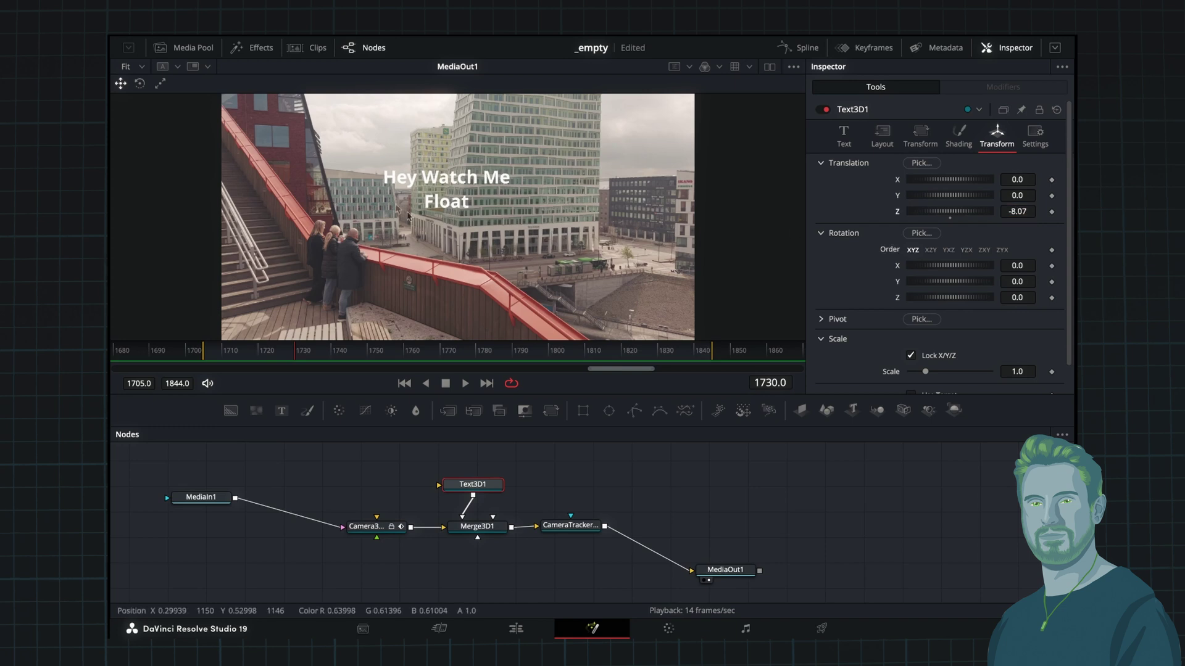
drag(294, 353, 572, 351)
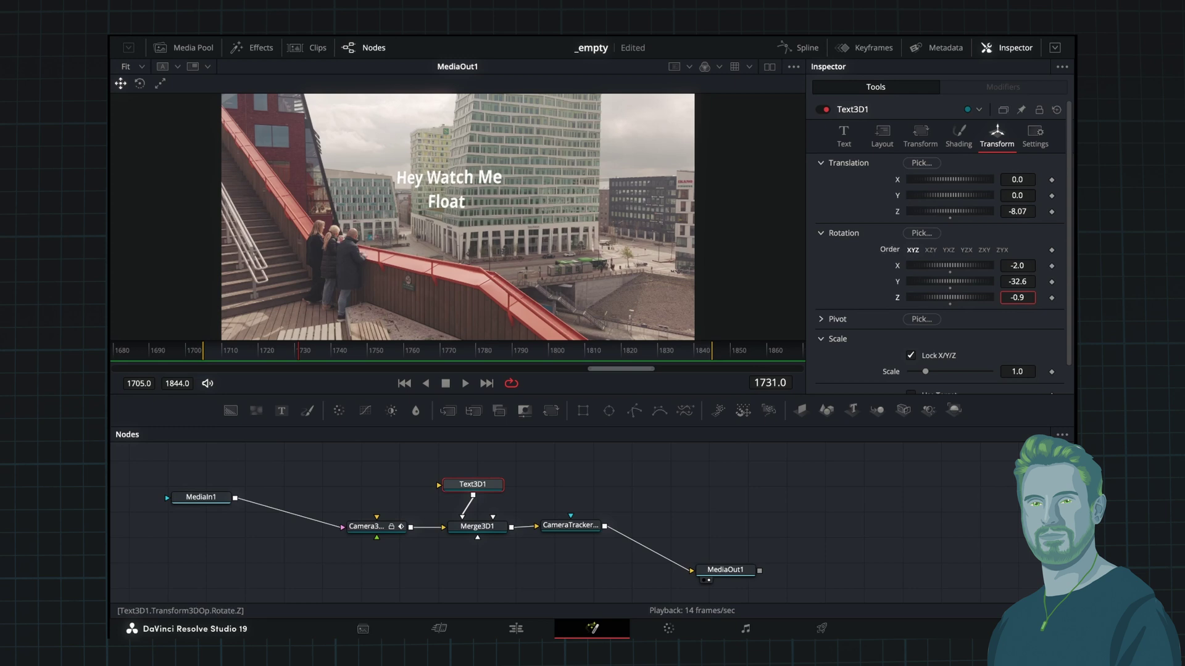
Enlarge the 3D text, set its translation to X 1.067, Y -1.984, Z -12.22 and Y rotation to -33.2, and play the clip
mouse_move(1017, 195)
mouse_down()
mouse_move(1029, 195)
mouse_move(1026, 179)
mouse_move(1065, 179)
mouse_move(1012, 180)
mouse_up()
click(844, 136)
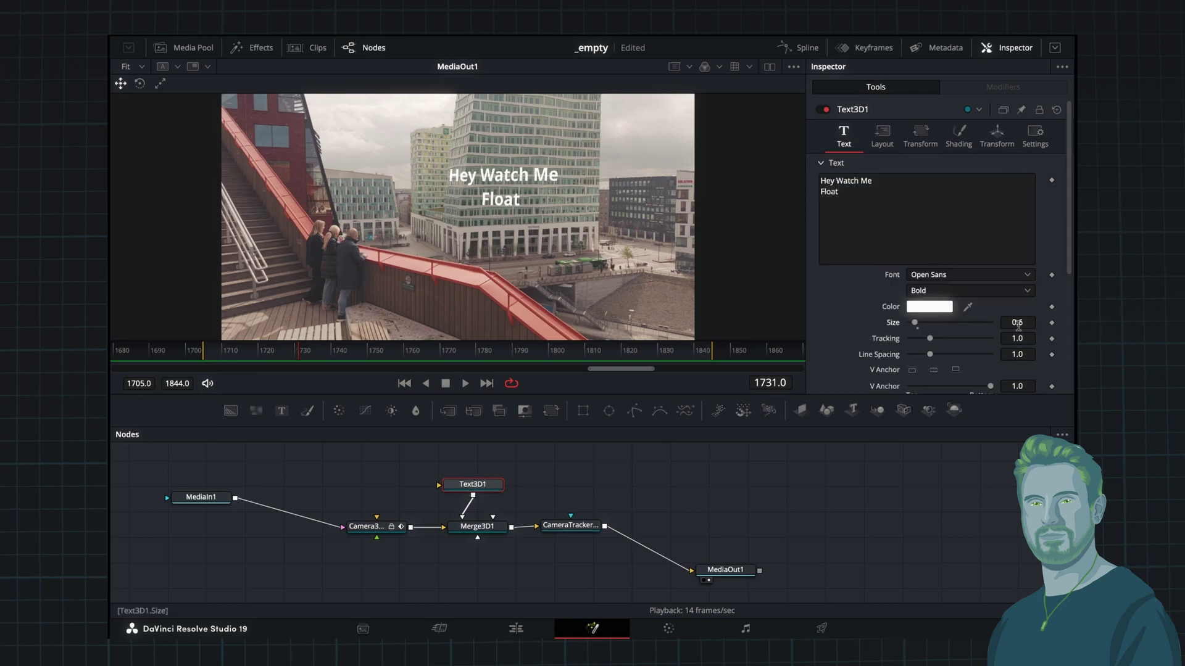
drag(1018, 326, 1054, 326)
click(996, 136)
drag(1017, 195, 997, 195)
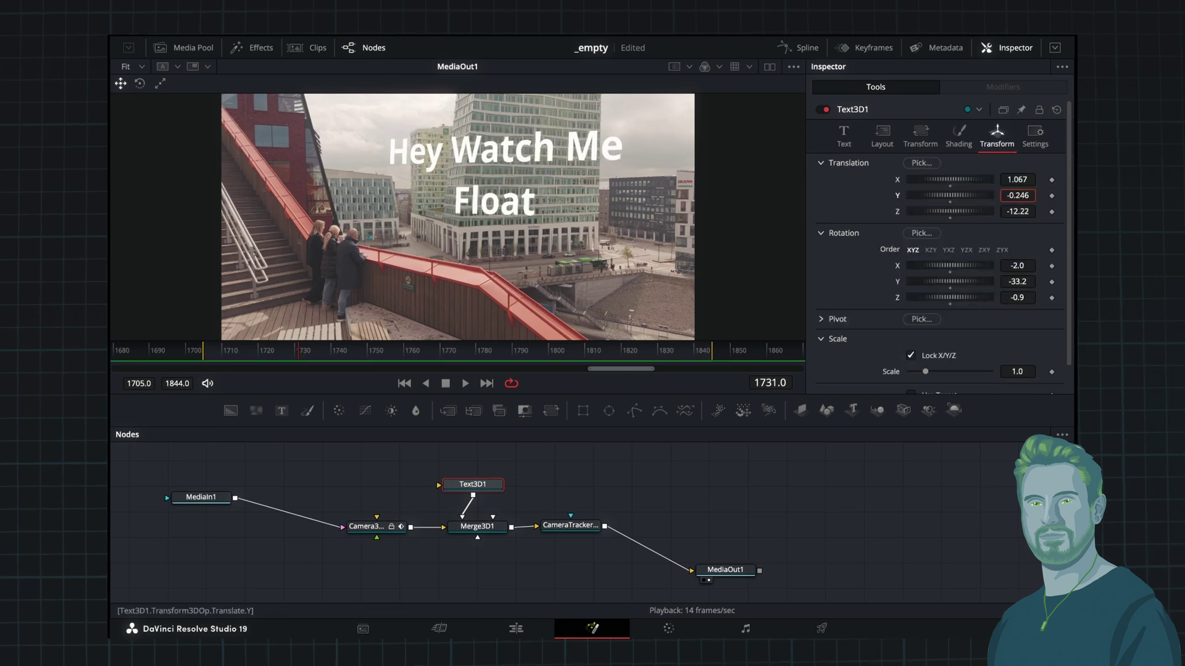
key(space)
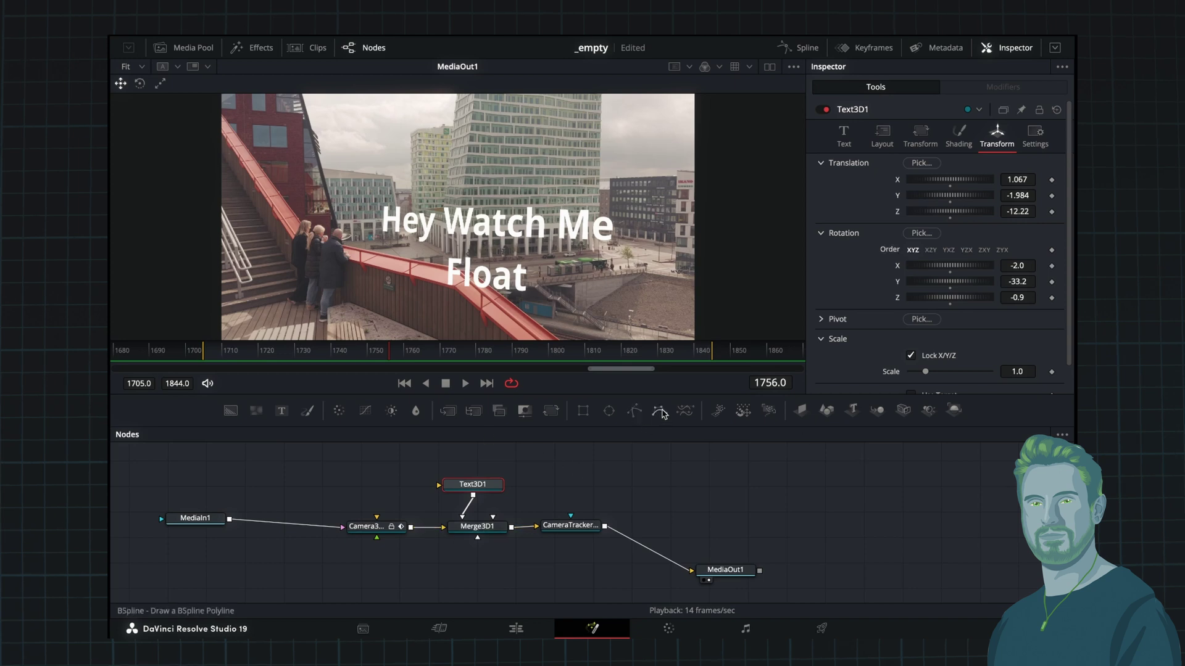
click(659, 411)
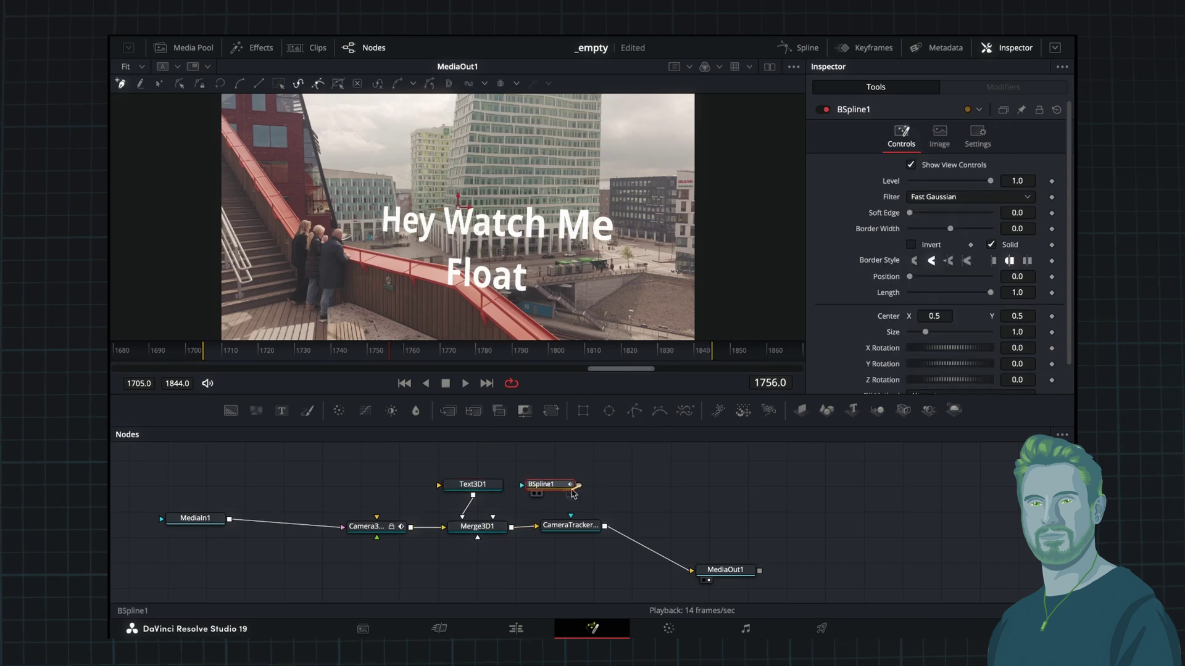
drag(544, 501, 483, 531)
drag(553, 485, 468, 575)
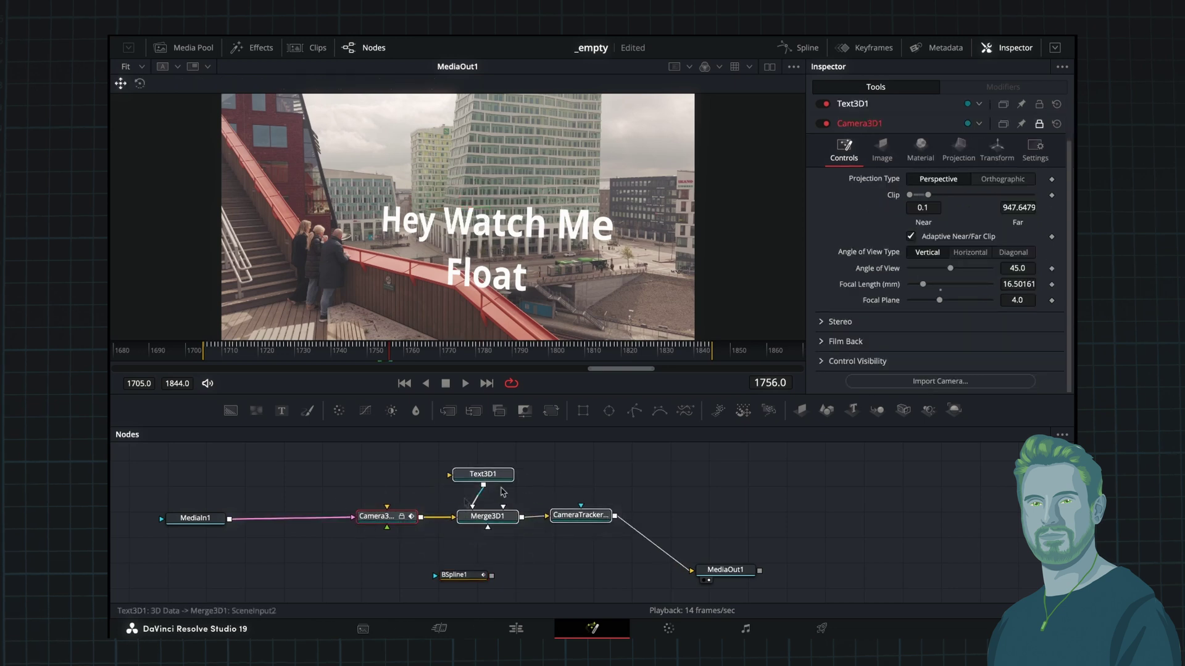
drag(475, 578, 450, 584)
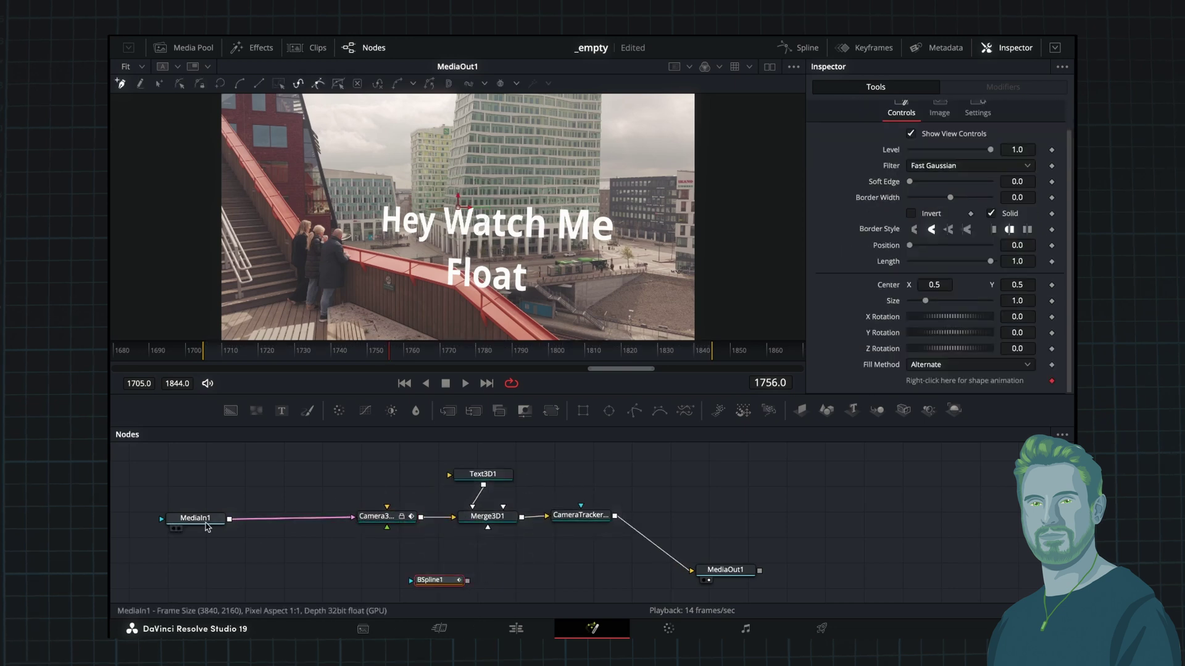
drag(204, 522, 188, 545)
click(434, 583)
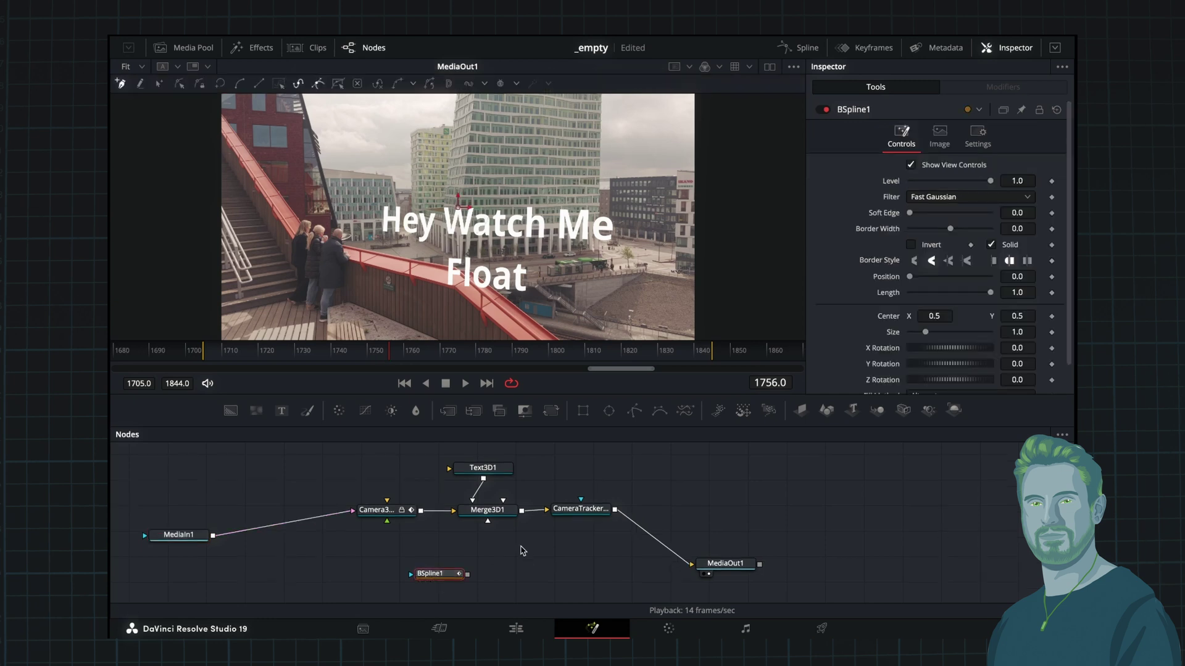
key(Delete)
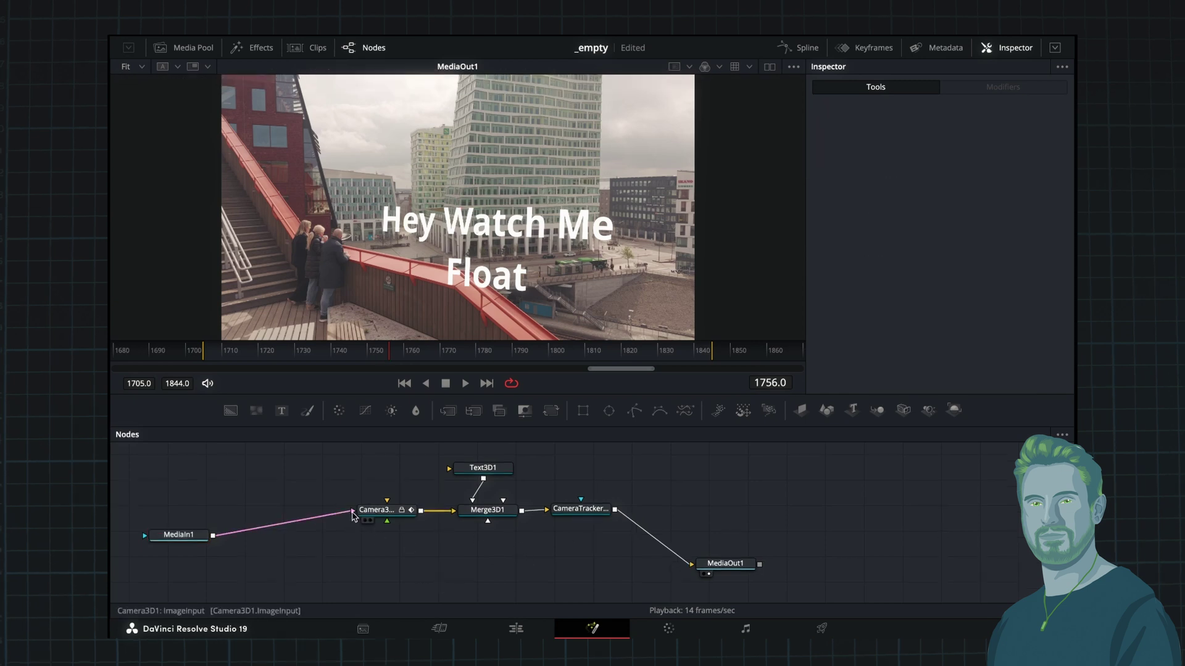
Disconnect MediaIn1 from Camera3D1 and composite the rendered 3D text over it with a Merge node feeding MediaOut1
drag(352, 516, 291, 535)
click(178, 534)
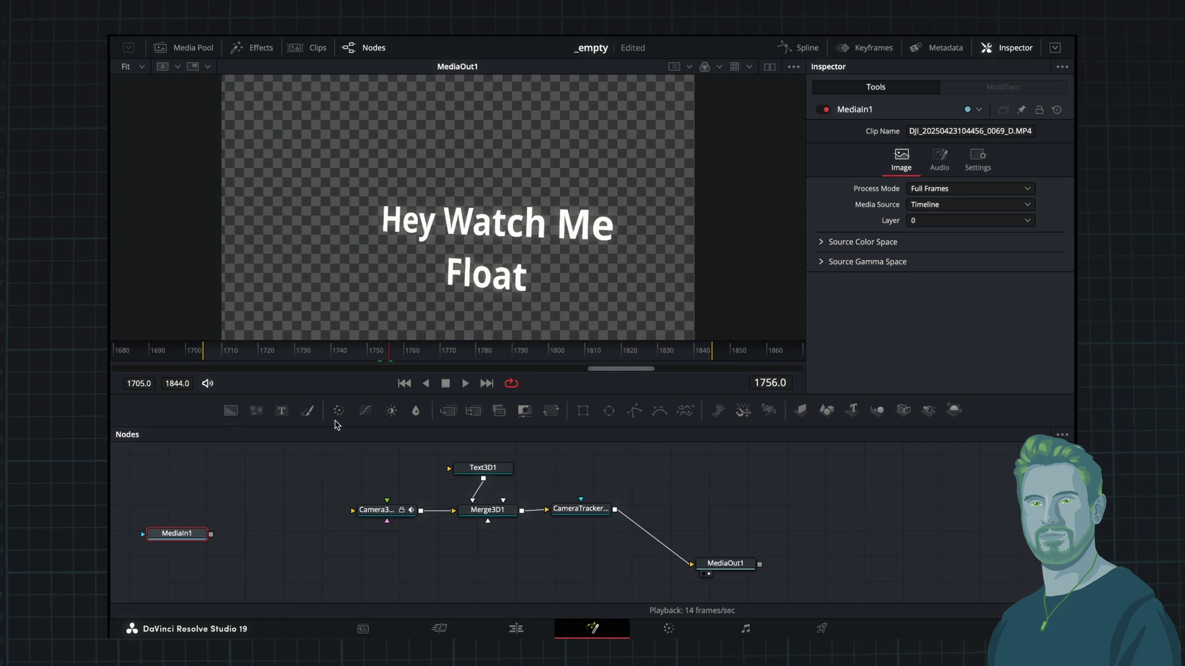
drag(259, 536, 657, 544)
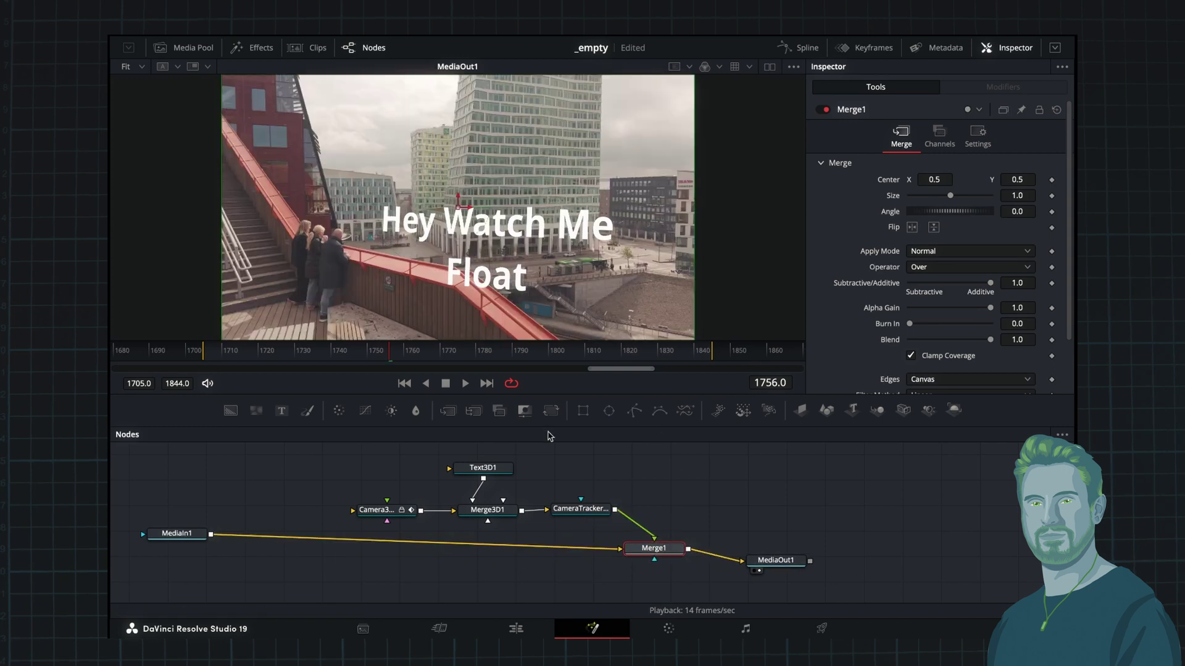
Mask Merge1 with an inverted polygon drawn around the red railing and the wall below it, using a border width of 0.006
click(636, 411)
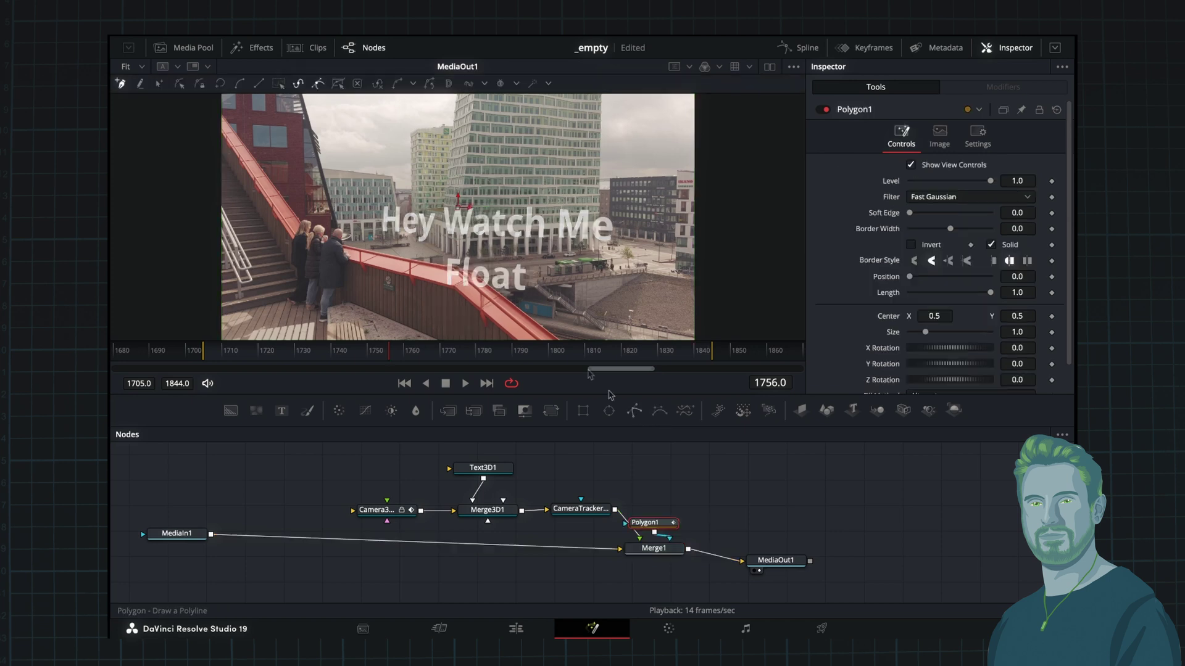
click(496, 290)
click(540, 324)
click(443, 324)
click(387, 323)
click(376, 299)
click(387, 257)
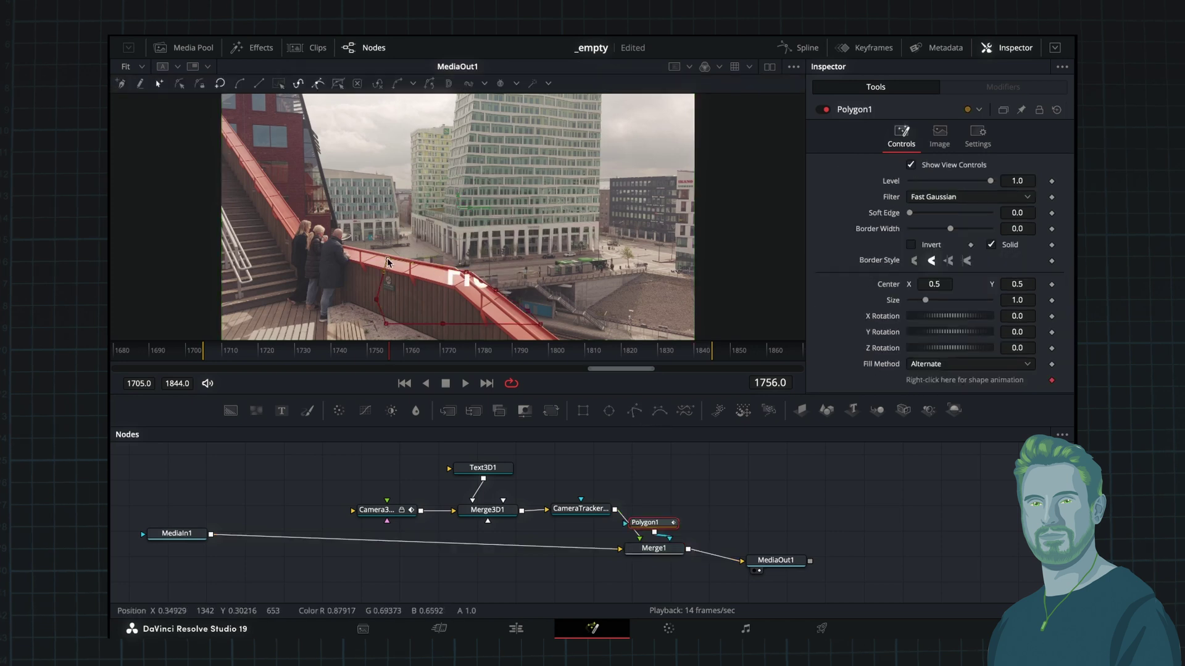
click(911, 245)
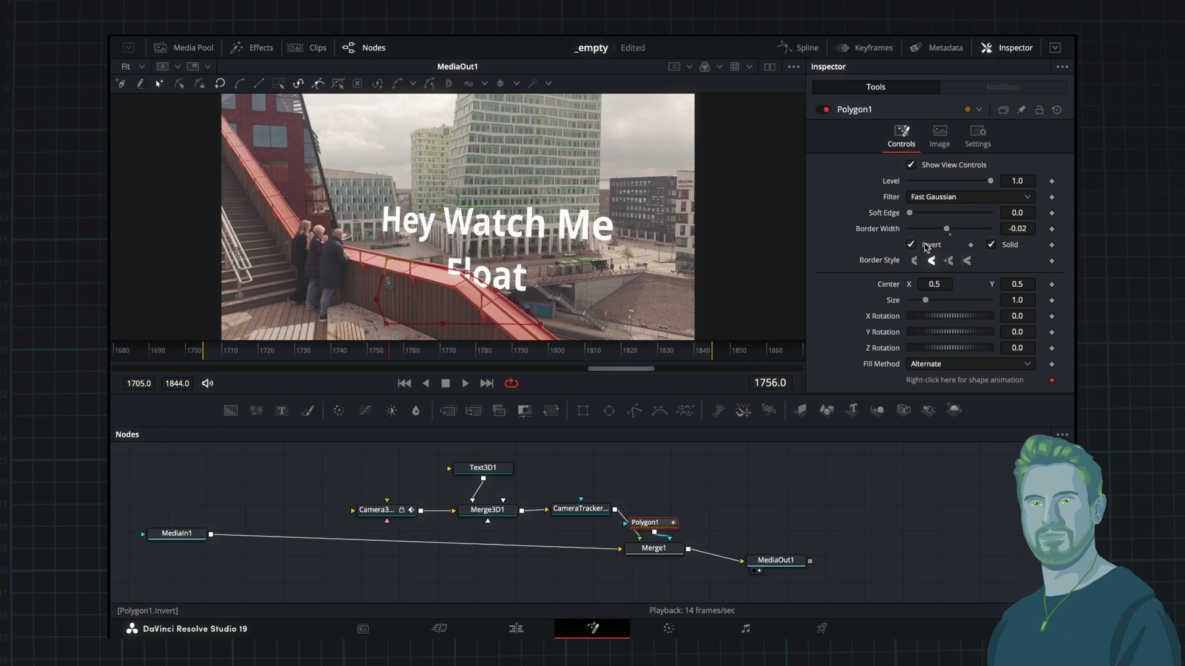
drag(950, 229, 947, 229)
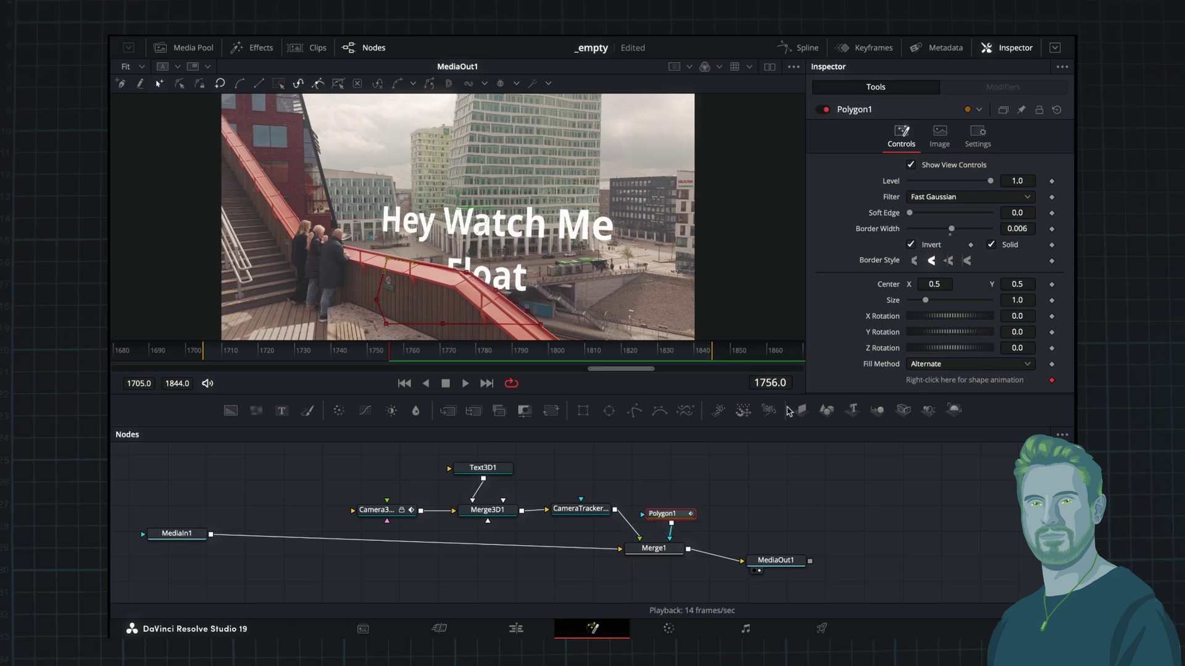
Tidy the node layout by lining up MediaIn1 and Merge1 near MediaOut1's level and placing Polygon1 above Merge1
drag(670, 517, 693, 508)
drag(667, 556, 684, 557)
drag(176, 533, 181, 549)
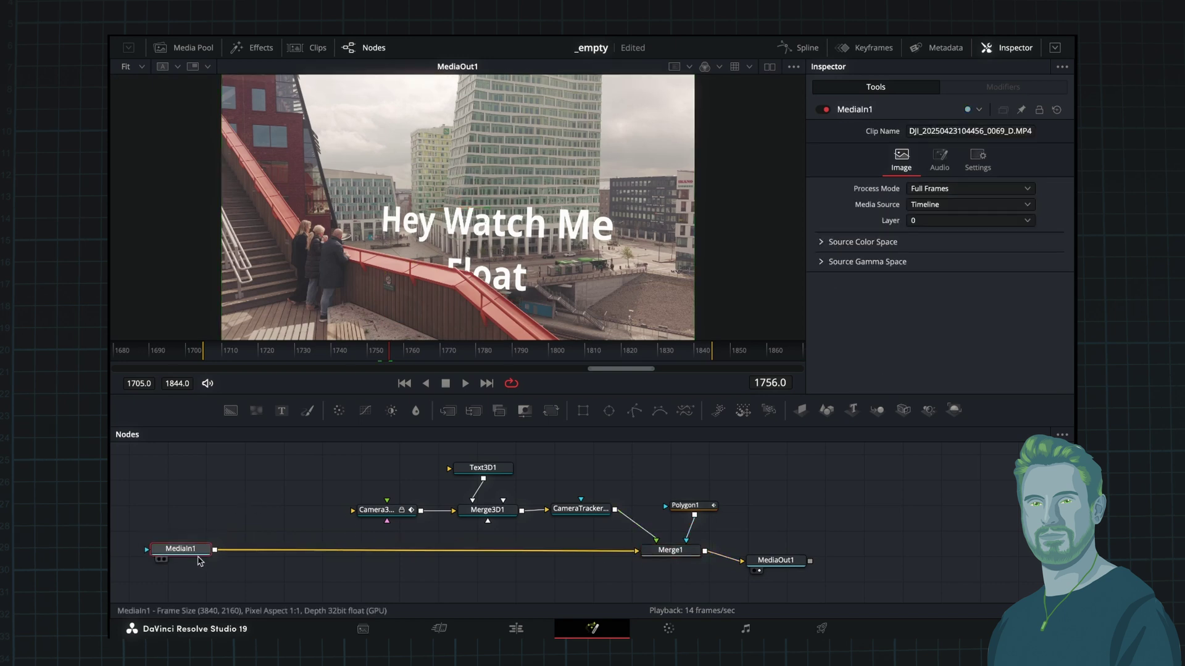
drag(668, 550, 661, 557)
drag(685, 506, 701, 518)
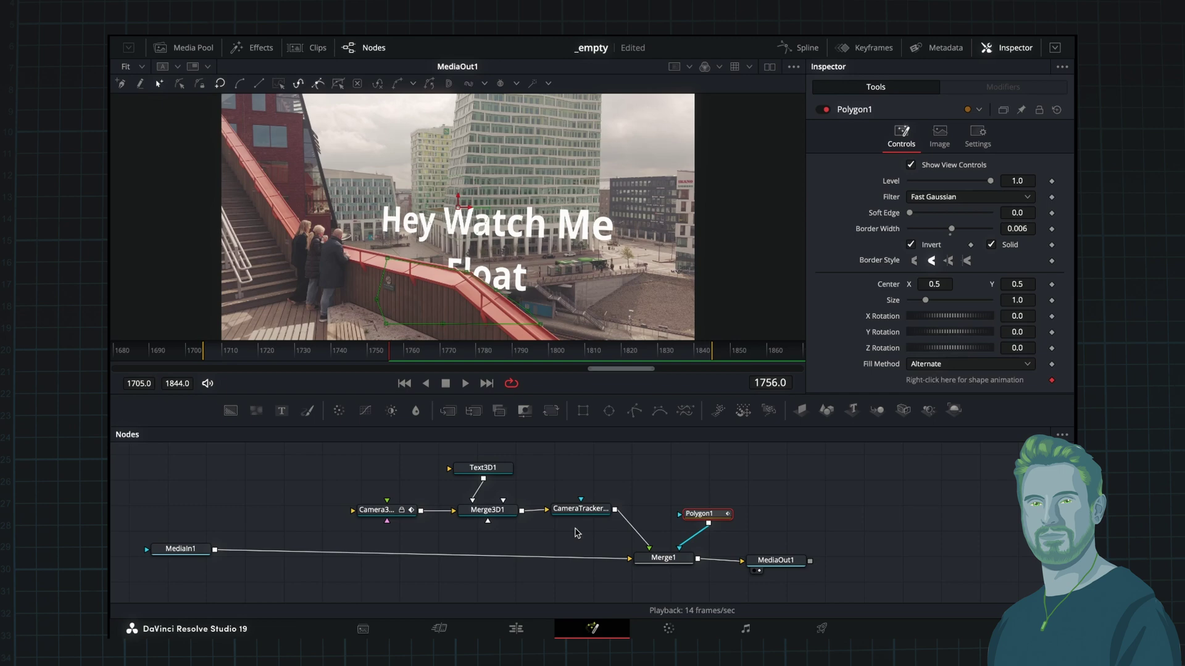